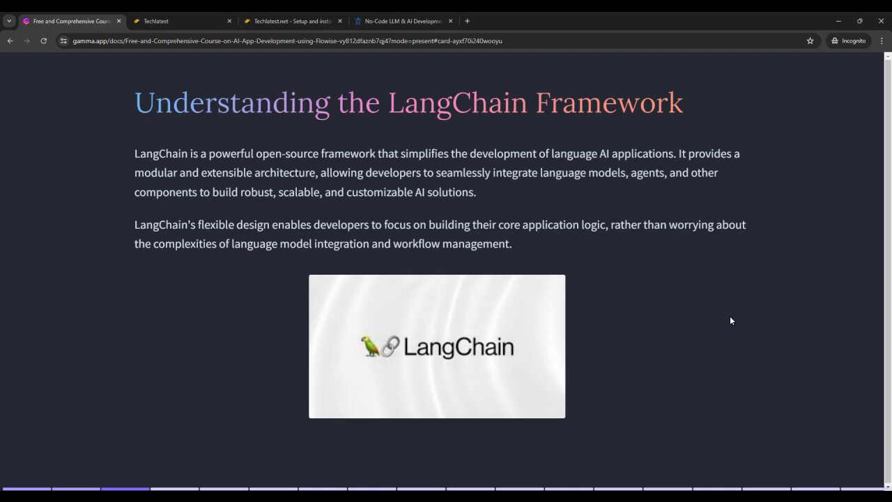
Step: Step past the FlowiseAI and AWS slides to 'Setup & Installation of FlowiseAI on GCP'
{"action": "key", "text": "Right"}
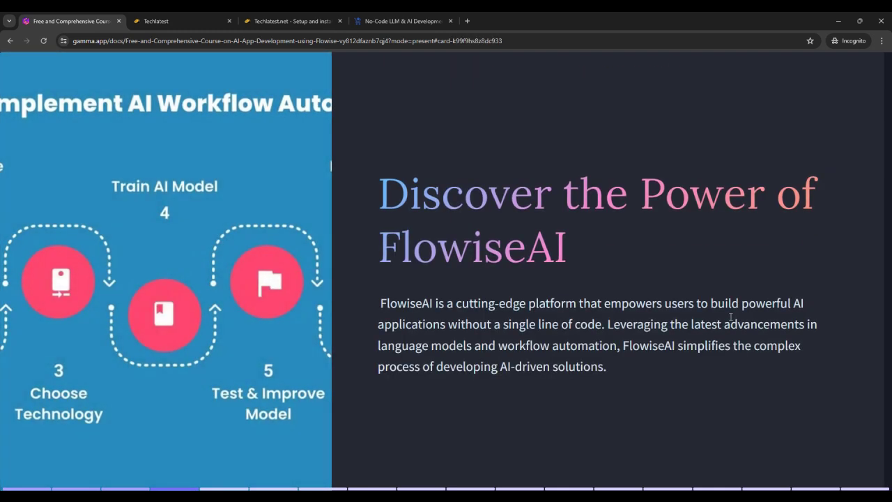
{"action": "key", "text": "Right"}
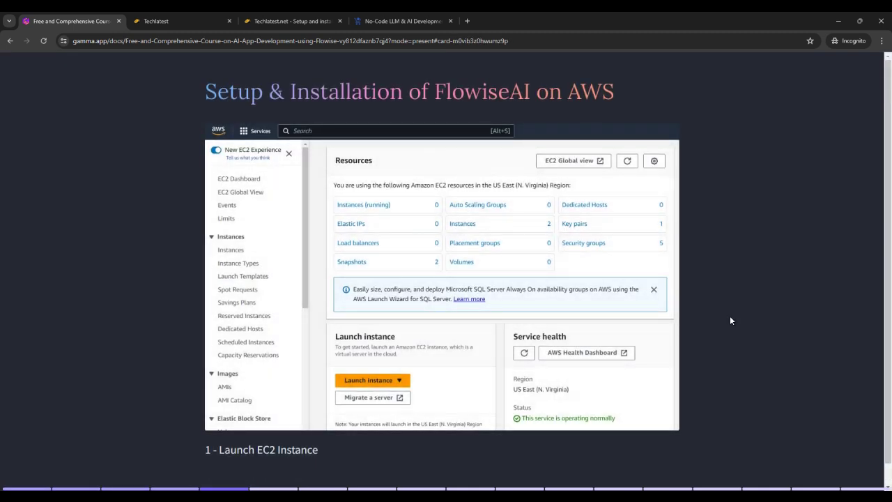
{"action": "key", "text": "Right"}
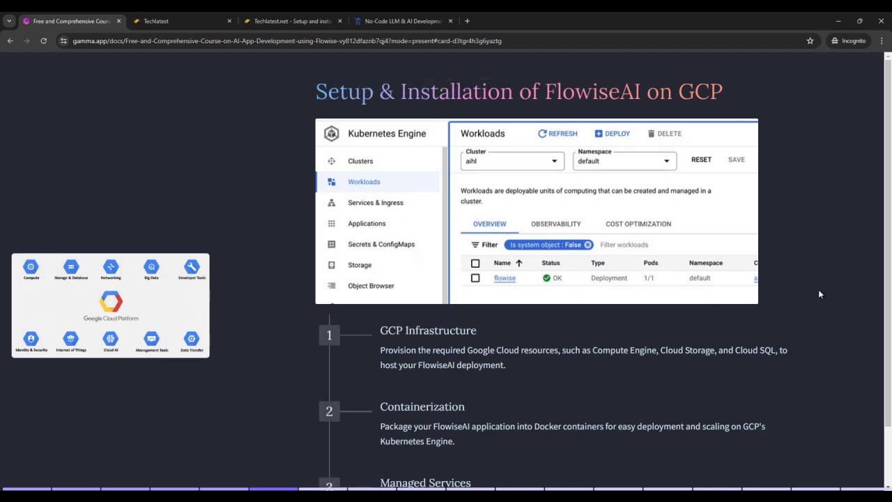
Step: From Techlatest's PRODUCTS & SUPPORT listing, open the No-Code LLM Flowise-LangChain support page
{"action": "left_click", "coordinate": [158, 21]}
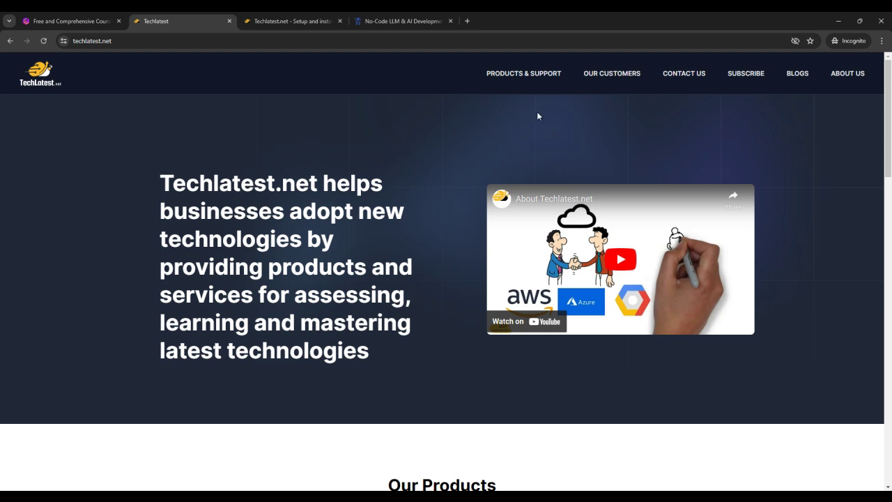
{"action": "left_click", "coordinate": [521, 73]}
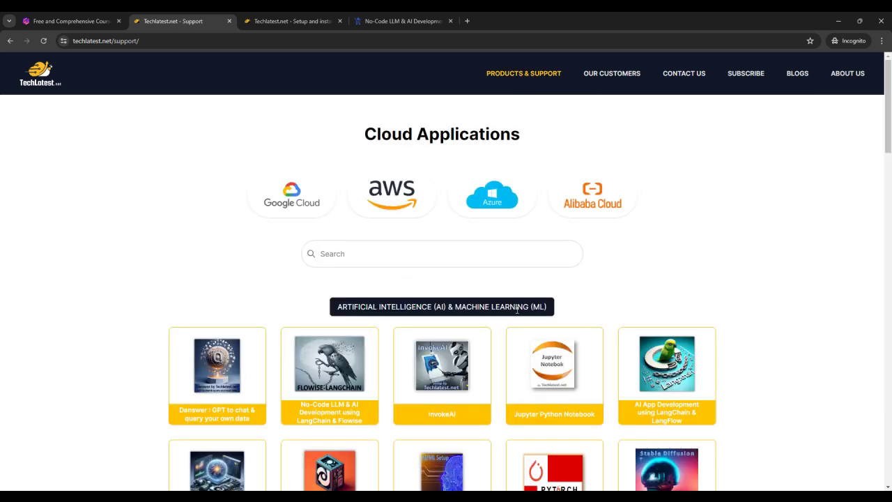
{"action": "scroll", "coordinate": [536, 290], "scroll_direction": "down", "scroll_amount": 1}
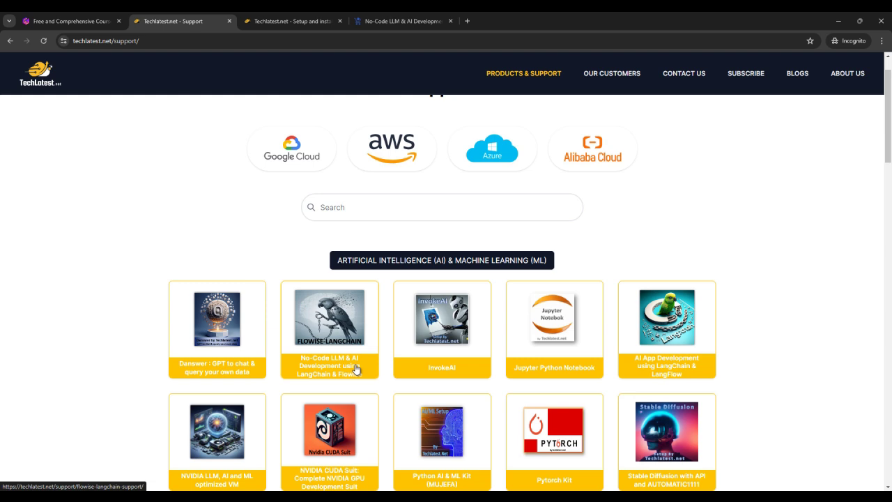
{"action": "left_click", "coordinate": [356, 369]}
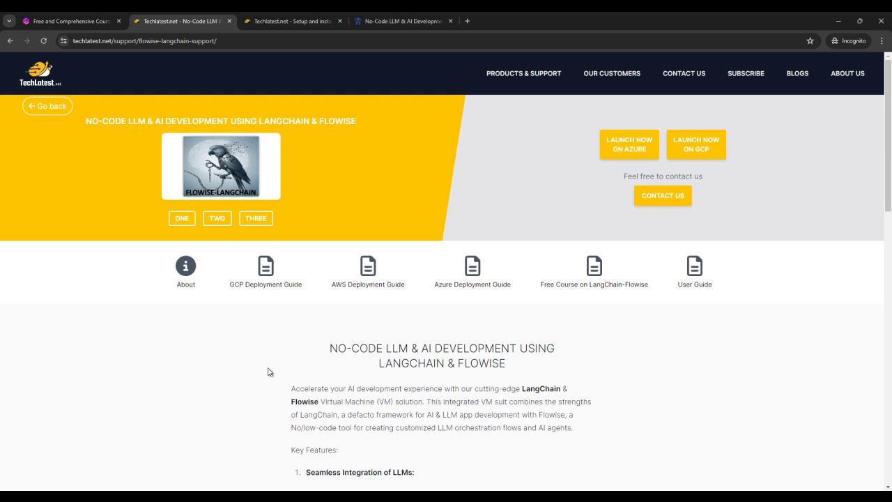
Step: Open the GCP Deployment Guide in a new tab, skim it, and bring that guide forward
{"action": "right_click", "coordinate": [274, 277]}
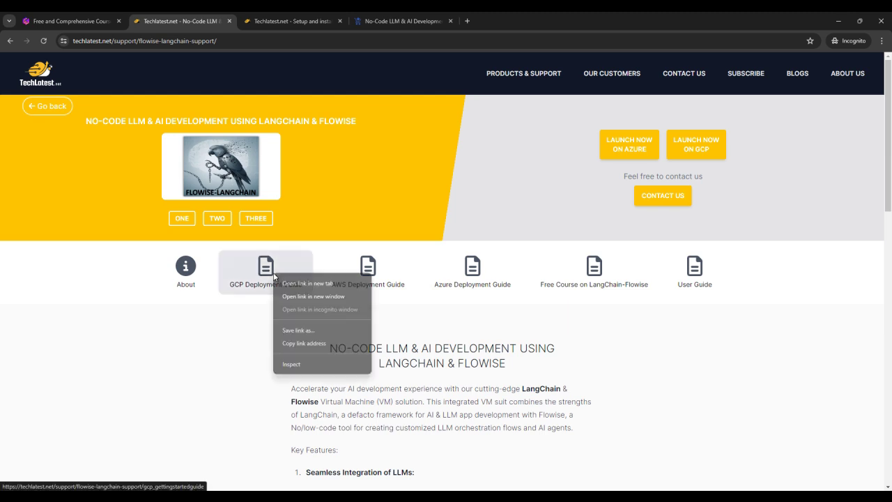
{"action": "left_click", "coordinate": [285, 283]}
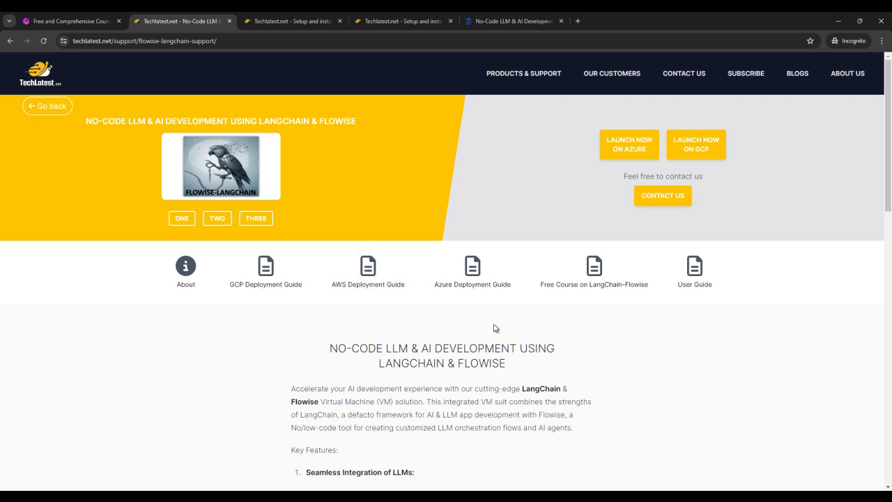
{"action": "scroll", "coordinate": [494, 329], "scroll_direction": "down", "scroll_amount": 3}
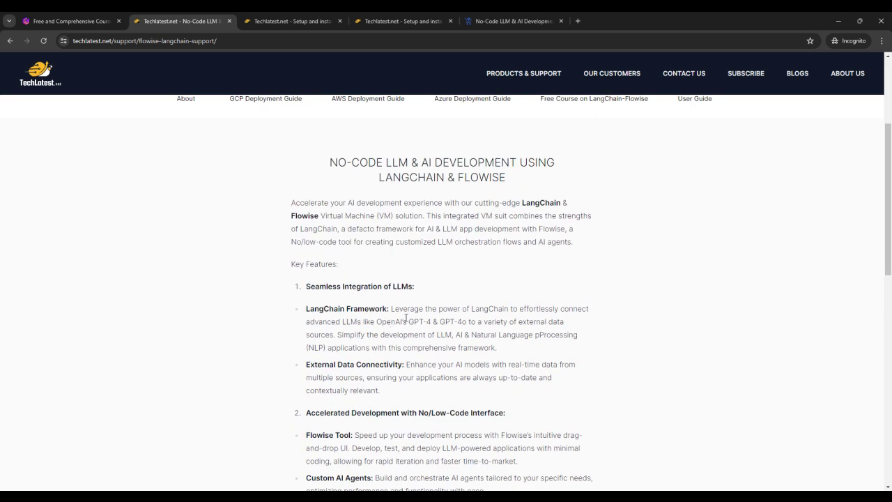
{"action": "scroll", "coordinate": [434, 320], "scroll_direction": "up", "scroll_amount": 1}
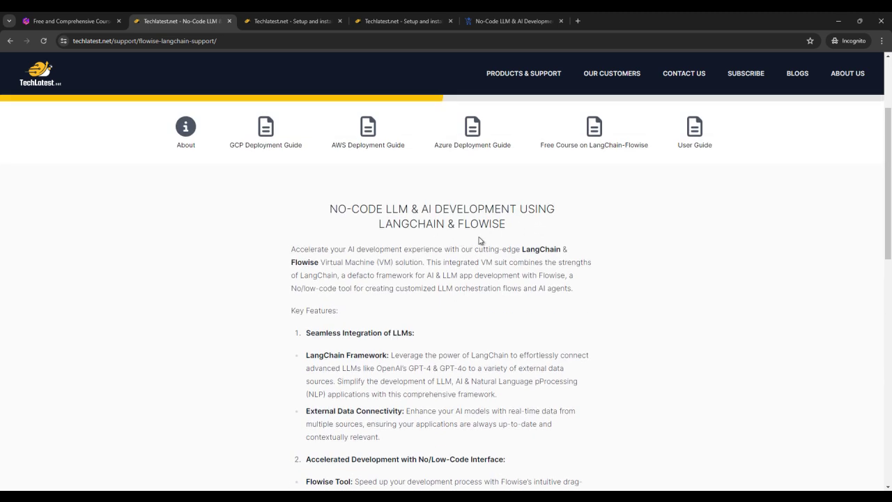
{"action": "scroll", "coordinate": [485, 251], "scroll_direction": "down", "scroll_amount": 1}
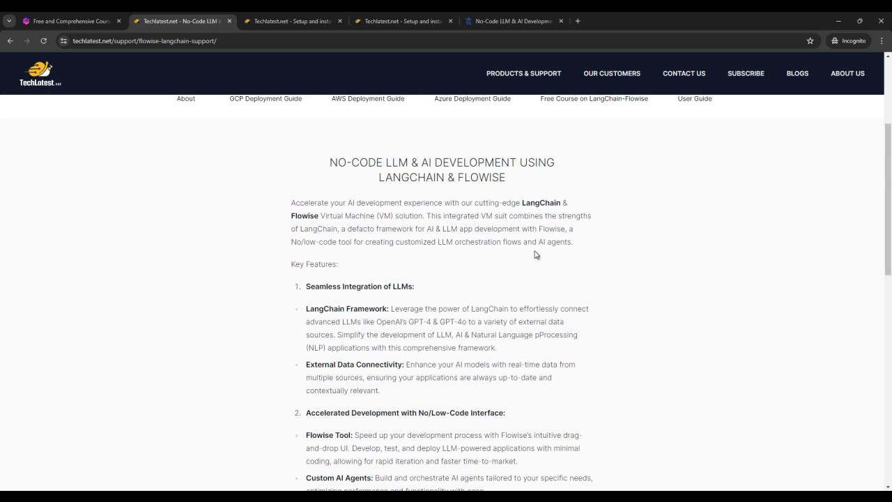
{"action": "scroll", "coordinate": [551, 257], "scroll_direction": "down", "scroll_amount": 1}
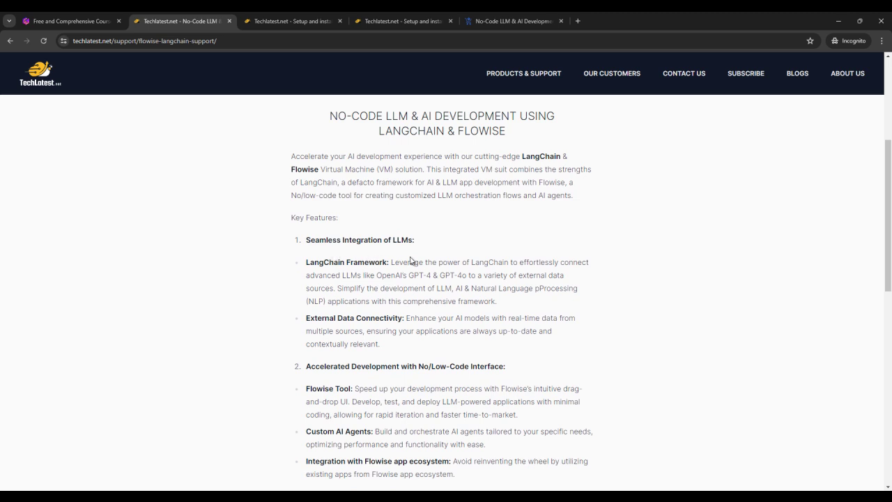
{"action": "scroll", "coordinate": [354, 273], "scroll_direction": "down", "scroll_amount": 2}
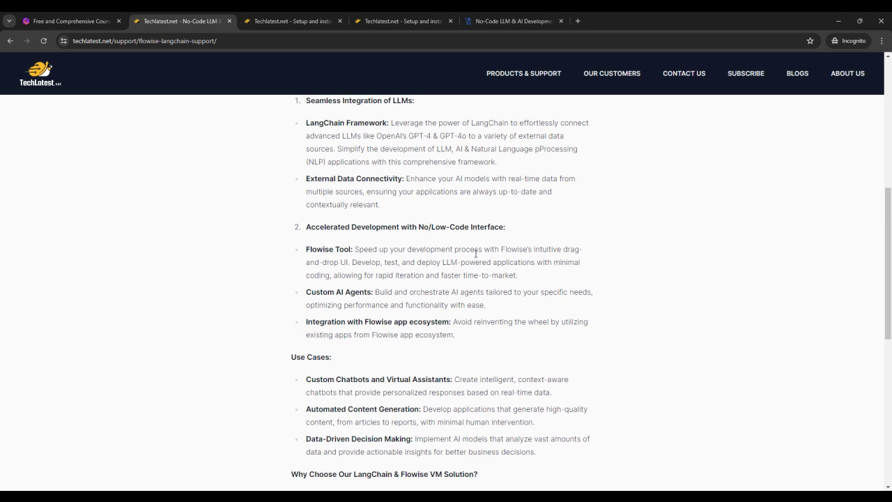
{"action": "scroll", "coordinate": [475, 253], "scroll_direction": "down", "scroll_amount": 3}
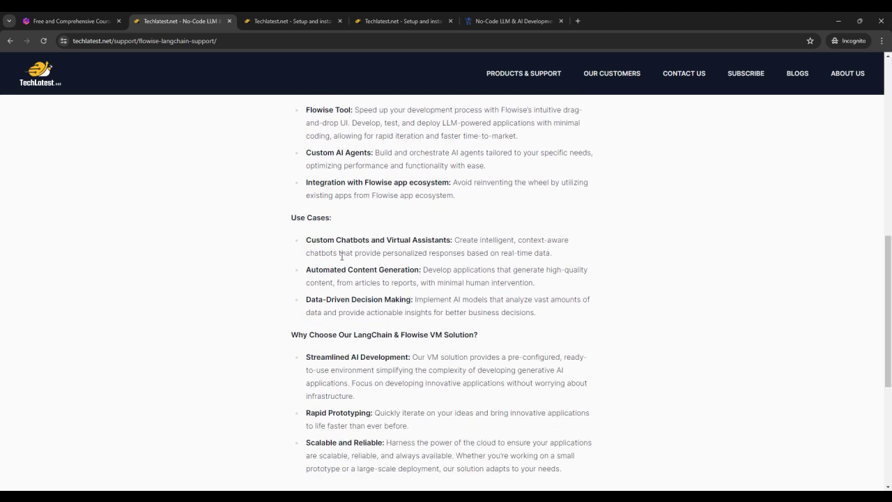
{"action": "scroll", "coordinate": [398, 270], "scroll_direction": "up", "scroll_amount": 4}
{"action": "scroll", "coordinate": [398, 271], "scroll_direction": "up", "scroll_amount": 3}
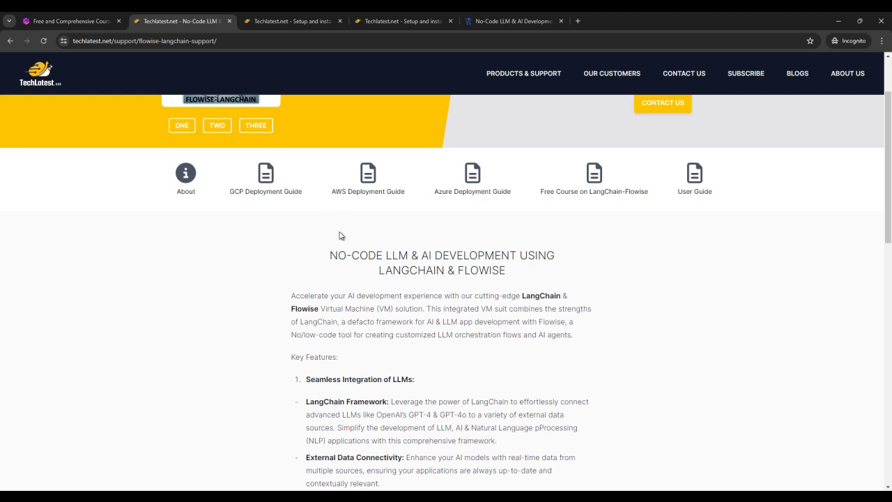
{"action": "left_click", "coordinate": [293, 21]}
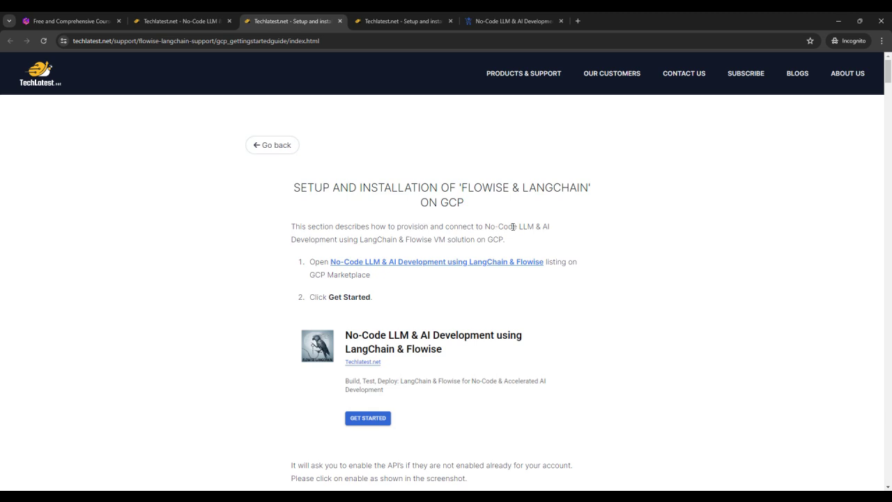
Step: Scroll the GCP setup guide, then switch to the Flowise Marketplace product page tab
{"action": "scroll", "coordinate": [668, 244], "scroll_direction": "down", "scroll_amount": 1}
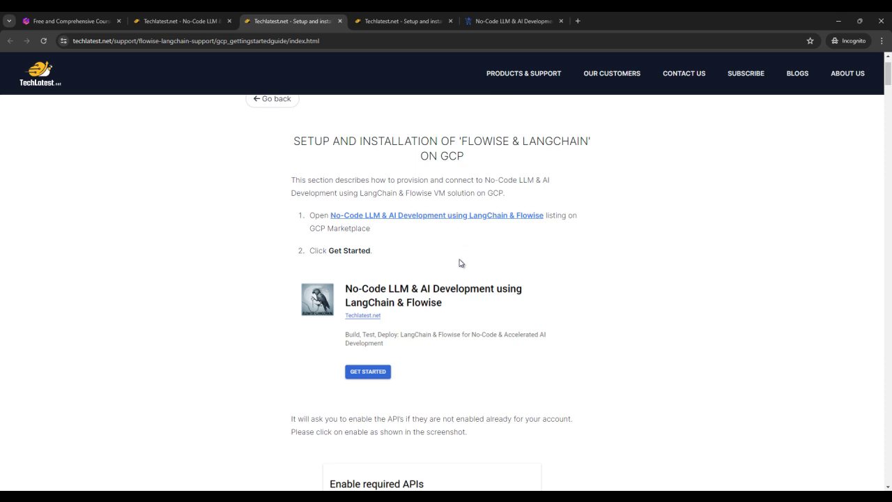
{"action": "left_click", "coordinate": [495, 25]}
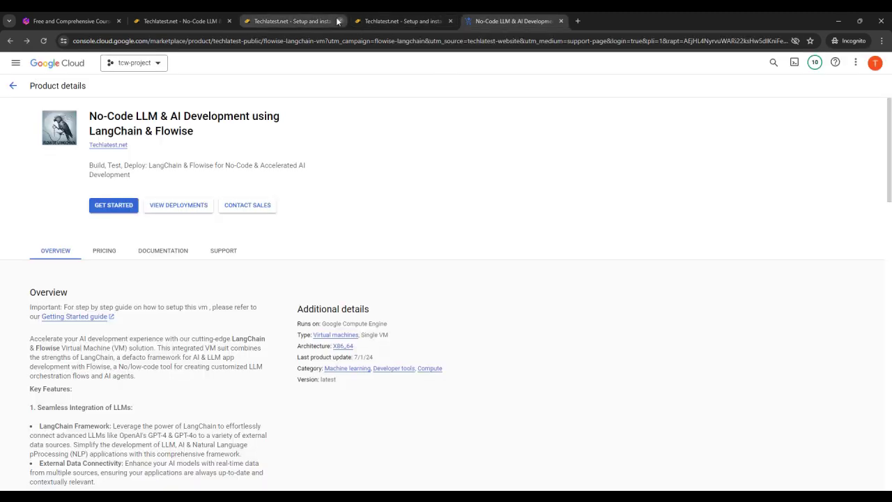
Step: Close the duplicate guide tab, open the Flowise Marketplace listing in a new tab, and start deployment
{"action": "left_click", "coordinate": [450, 21]}
{"action": "left_click", "coordinate": [301, 24]}
{"action": "right_click", "coordinate": [391, 261]}
{"action": "left_click", "coordinate": [413, 271]}
{"action": "left_click", "coordinate": [404, 21]}
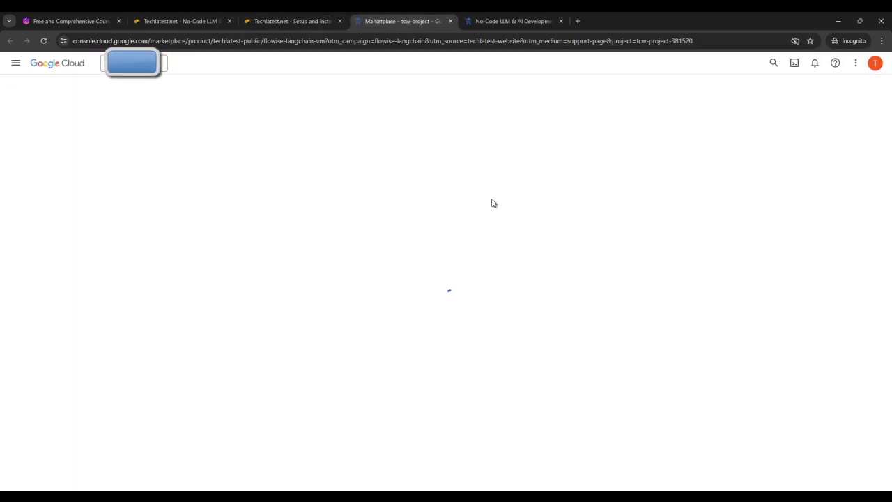
{"action": "left_click", "coordinate": [527, 22]}
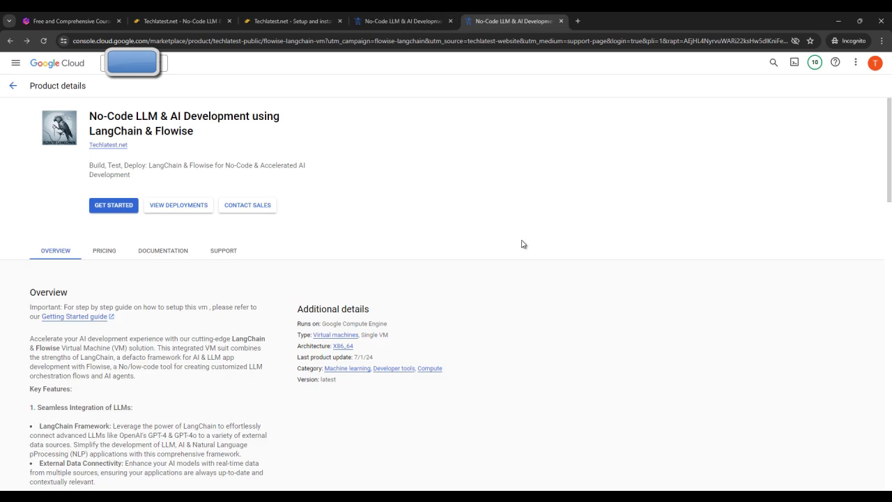
{"action": "left_click", "coordinate": [113, 206]}
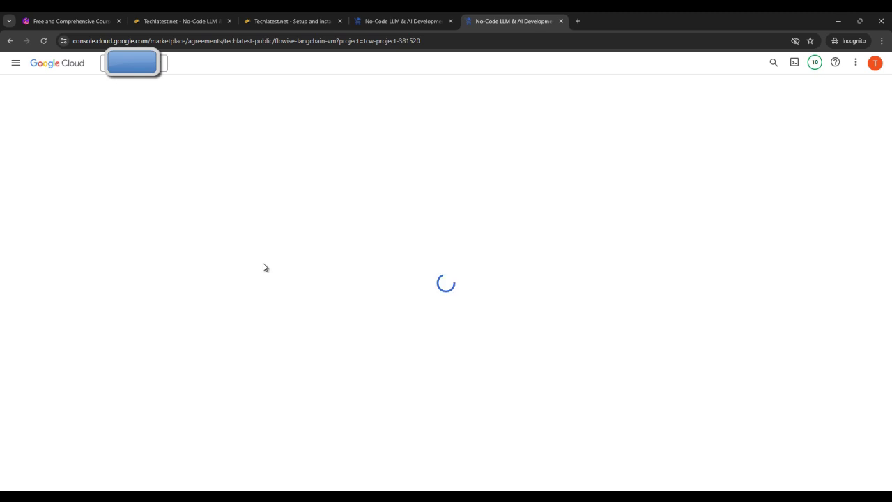
Step: Review the product's pricing, support and overview details, then return to the Agreements page
{"action": "key", "text": "ctrl+Page_Up"}
{"action": "scroll", "coordinate": [141, 243], "scroll_direction": "down", "scroll_amount": 2}
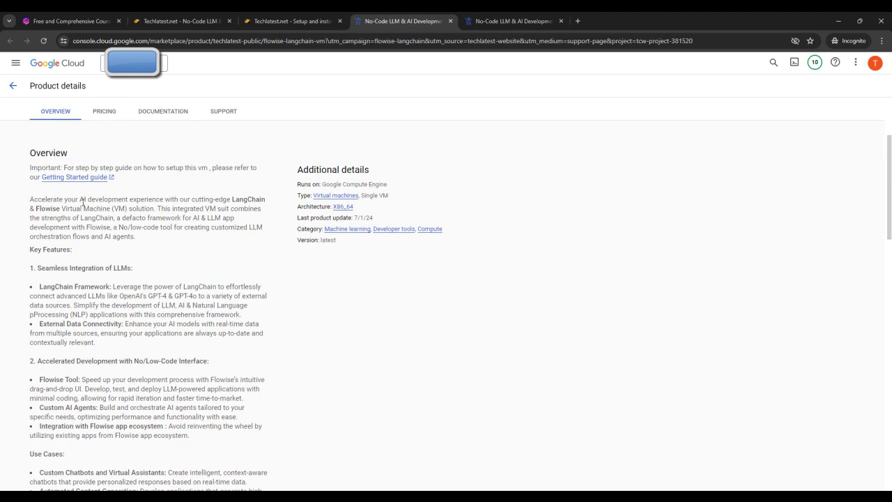
{"action": "scroll", "coordinate": [103, 280], "scroll_direction": "down", "scroll_amount": 2}
{"action": "scroll", "coordinate": [112, 209], "scroll_direction": "up", "scroll_amount": 5}
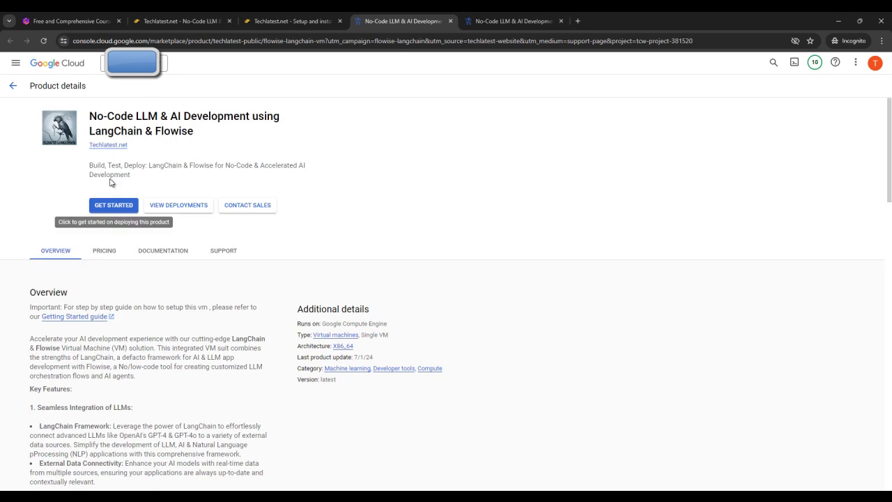
{"action": "left_click", "coordinate": [106, 251]}
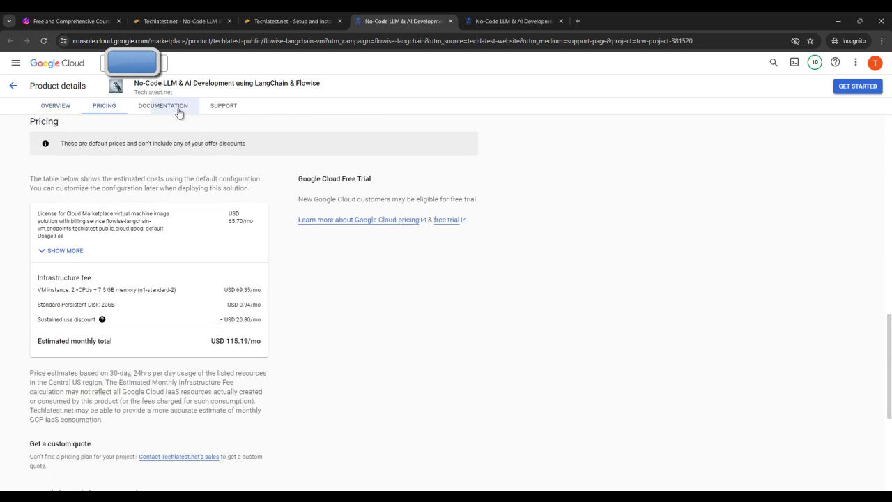
{"action": "left_click", "coordinate": [226, 106]}
{"action": "left_click", "coordinate": [57, 105]}
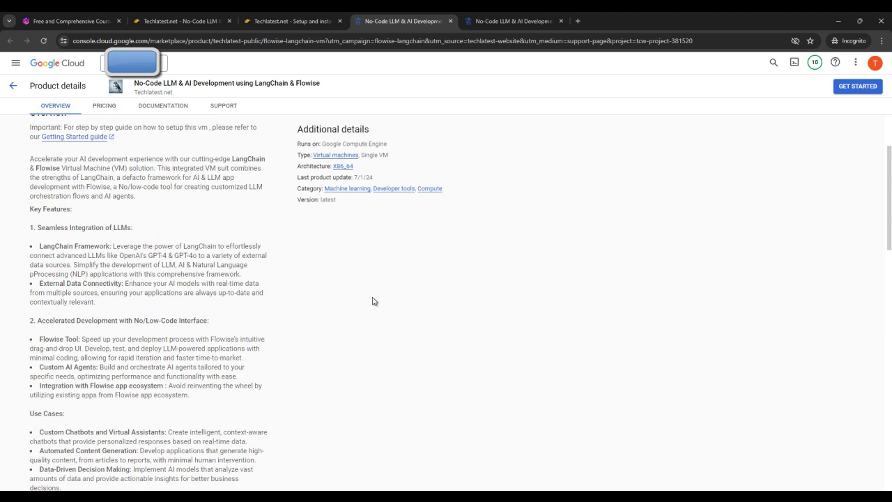
{"action": "left_click", "coordinate": [535, 18]}
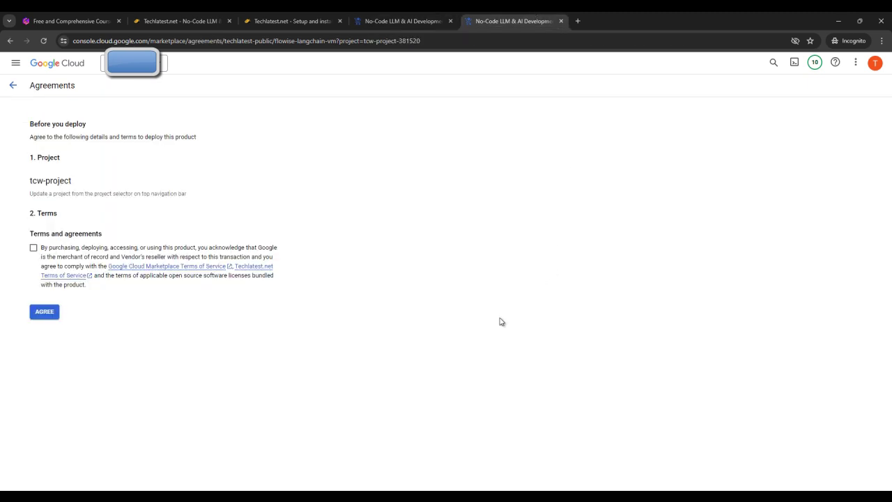
Step: Agree to the Marketplace terms and confirm DEPLOY to reach the flowise-1 configuration form
{"action": "left_click", "coordinate": [33, 249]}
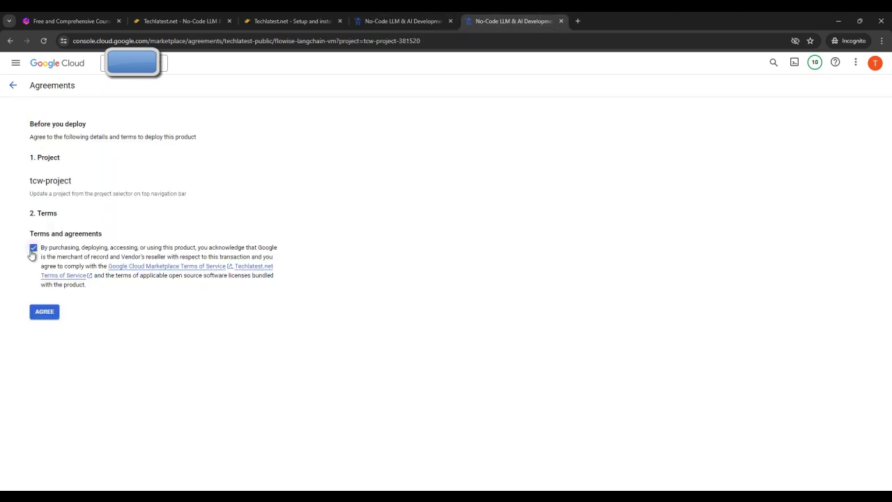
{"action": "left_click", "coordinate": [43, 311]}
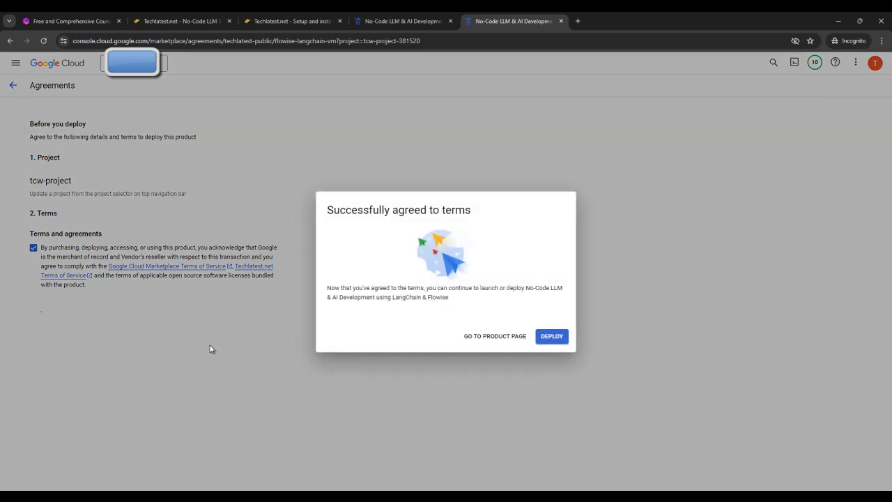
{"action": "left_click", "coordinate": [555, 337]}
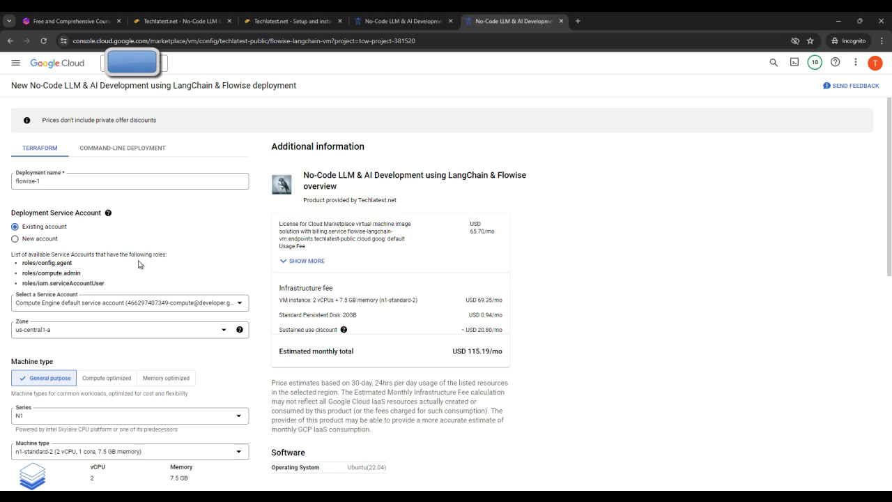
Step: Deploy flowise-1 with default us-central1-a zone, n1-standard-2 machine, boot disk and networking settings
{"action": "scroll", "coordinate": [19, 268], "scroll_direction": "down", "scroll_amount": 1}
{"action": "scroll", "coordinate": [75, 252], "scroll_direction": "down", "scroll_amount": 1}
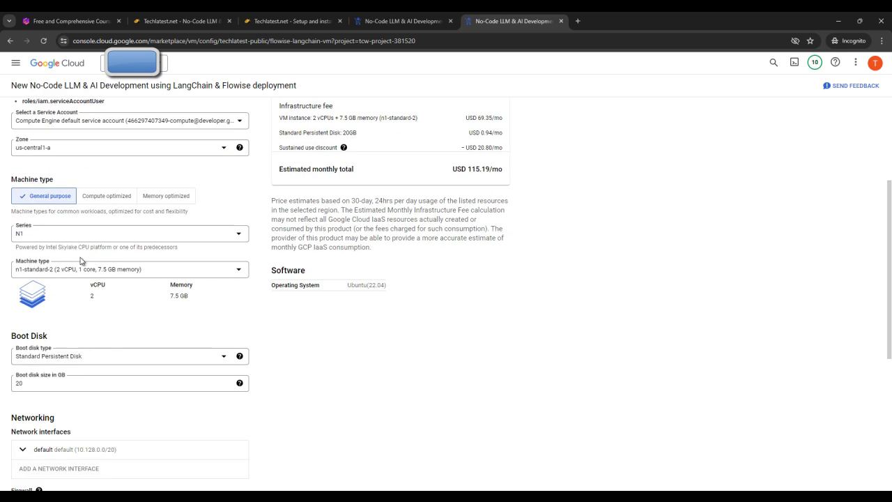
{"action": "scroll", "coordinate": [113, 285], "scroll_direction": "down", "scroll_amount": 3}
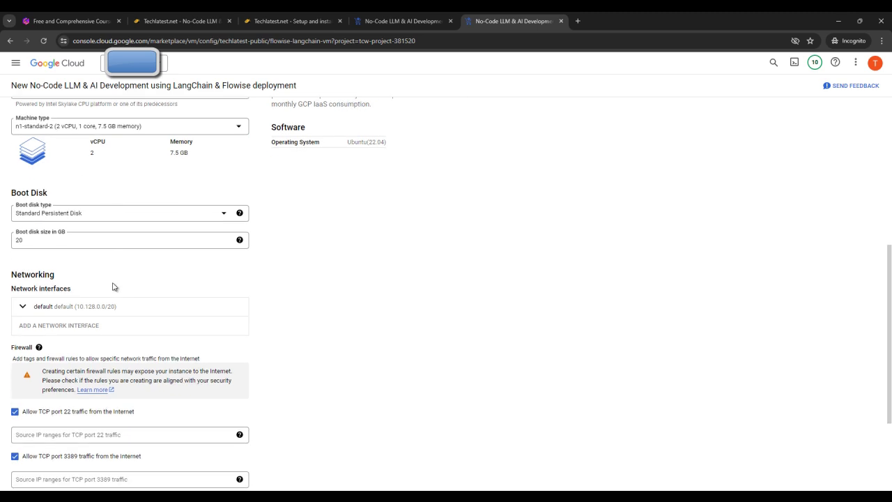
{"action": "left_click", "coordinate": [36, 464]}
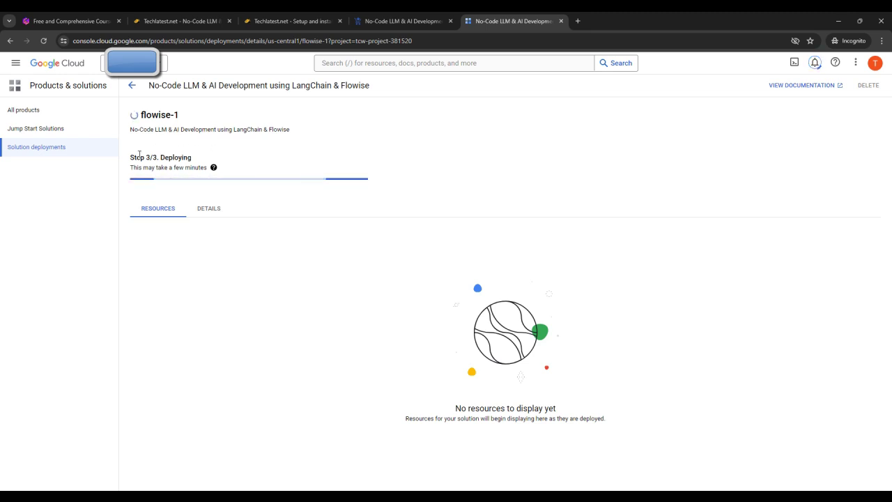
{"action": "left_click", "coordinate": [327, 16]}
{"action": "scroll", "coordinate": [608, 314], "scroll_direction": "down", "scroll_amount": 10}
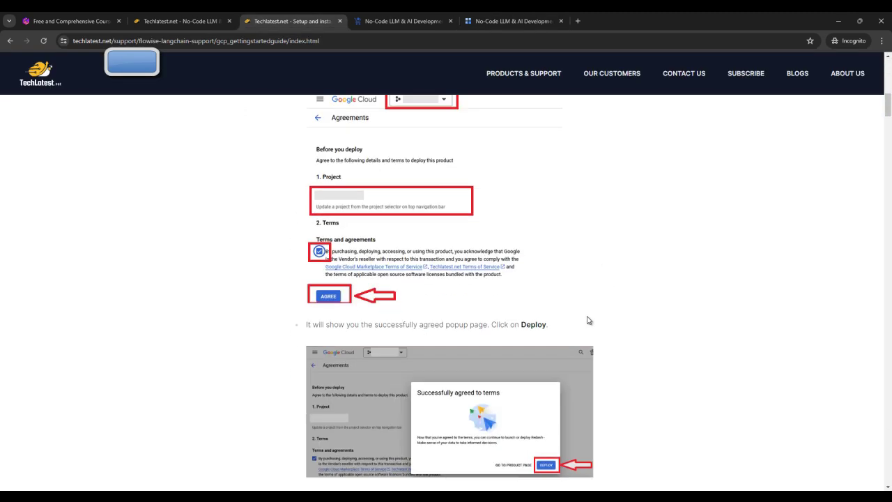
{"action": "scroll", "coordinate": [587, 320], "scroll_direction": "down", "scroll_amount": 6}
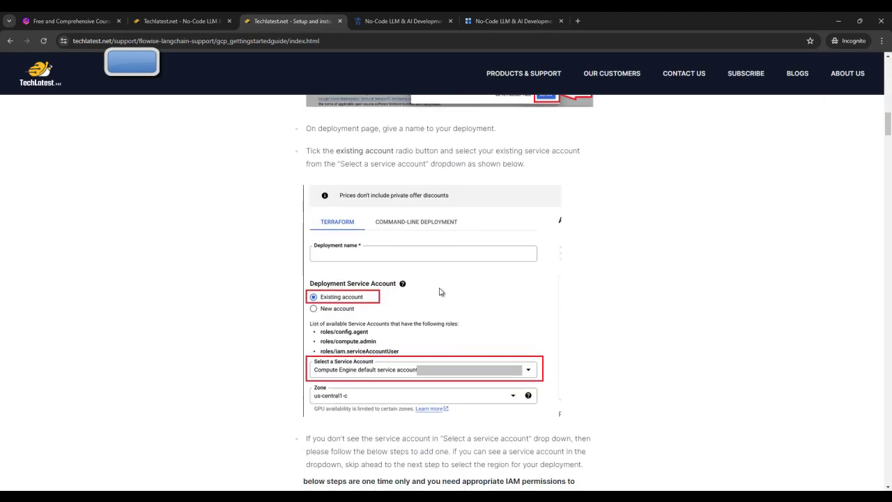
{"action": "scroll", "coordinate": [474, 287], "scroll_direction": "down", "scroll_amount": 1}
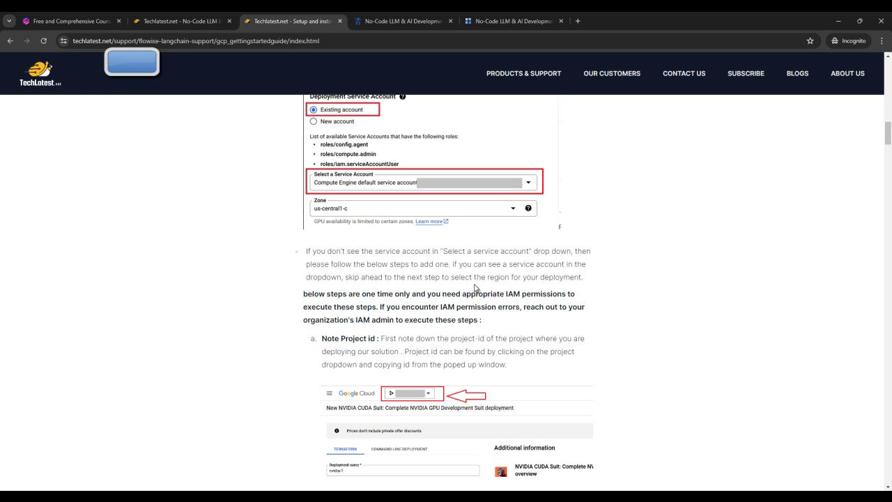
{"action": "scroll", "coordinate": [478, 296], "scroll_direction": "down", "scroll_amount": 10}
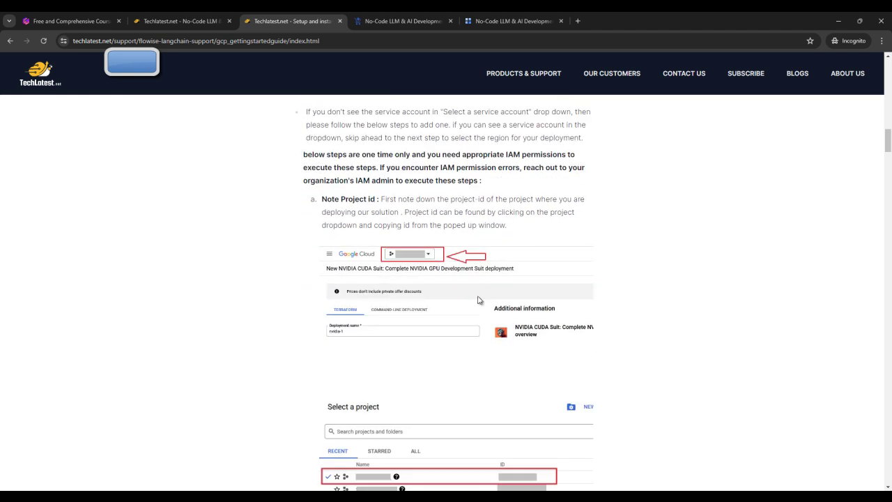
{"action": "scroll", "coordinate": [478, 292], "scroll_direction": "down", "scroll_amount": 12}
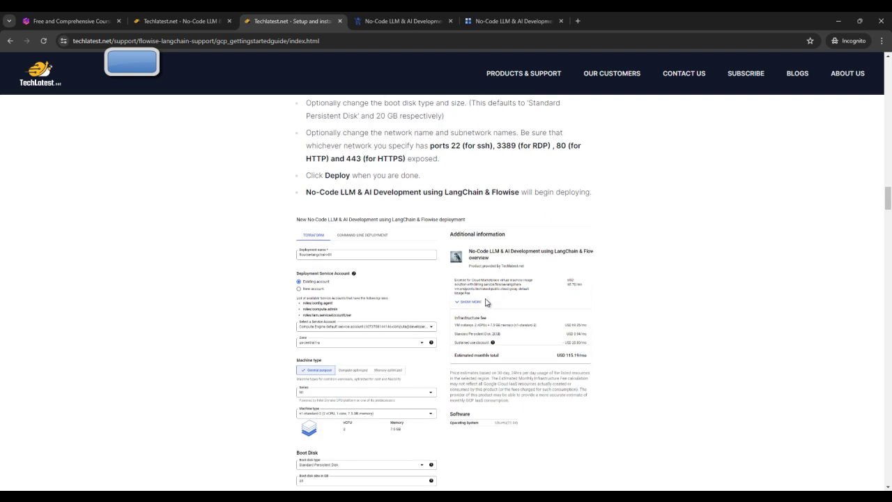
{"action": "scroll", "coordinate": [478, 298], "scroll_direction": "down", "scroll_amount": 3}
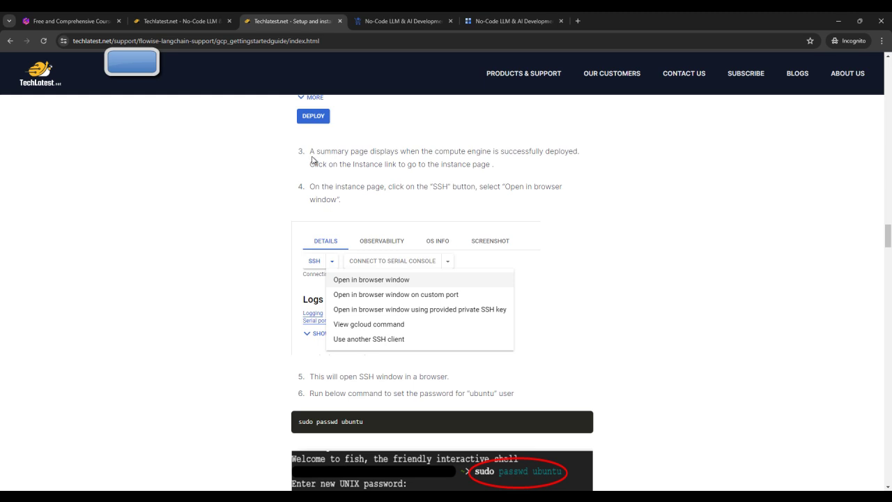
{"action": "scroll", "coordinate": [393, 326], "scroll_direction": "down", "scroll_amount": 2}
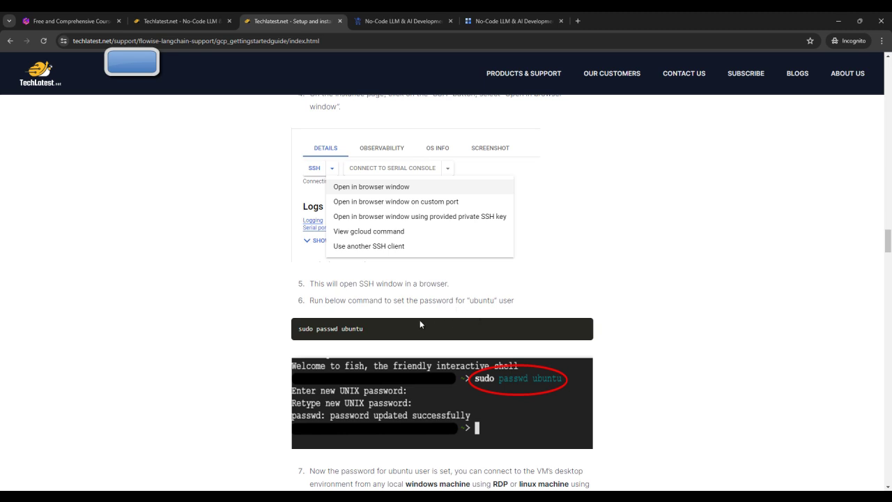
{"action": "left_click", "coordinate": [486, 19]}
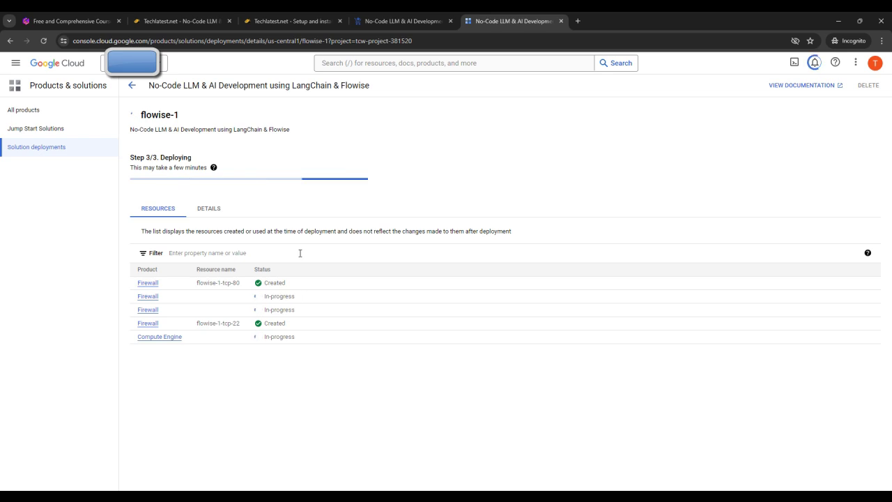
Step: Launch Remote Desktop Connection, move it aside, and return to the Techlatest setup guide
{"action": "key", "text": "super"}
{"action": "type", "text": "re"}
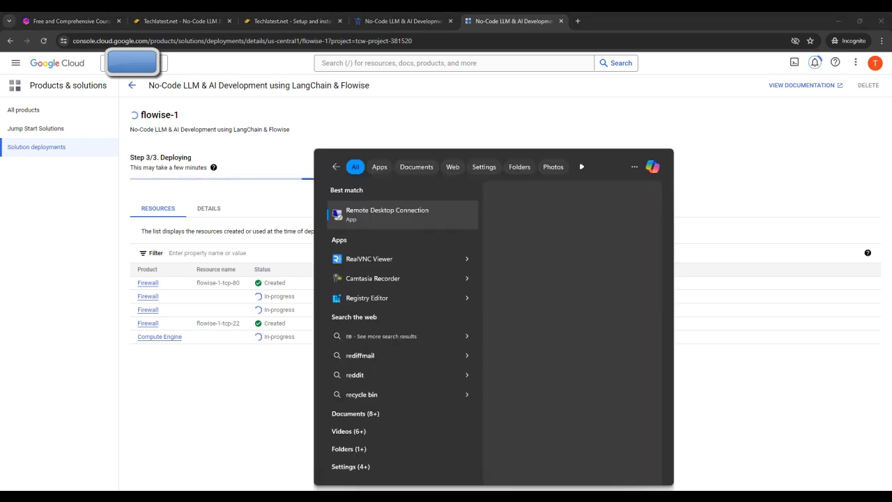
{"action": "key", "text": "Return"}
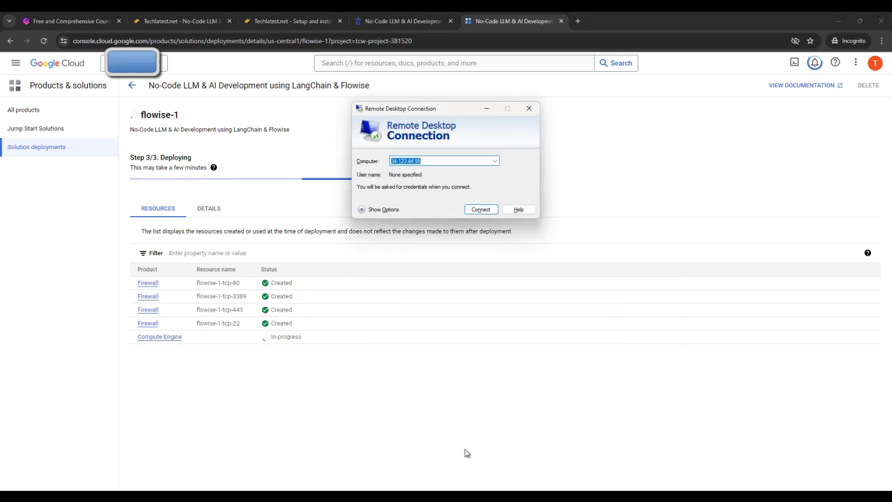
{"action": "left_click_drag", "start_coordinate": [428, 108], "coordinate": [673, 75]}
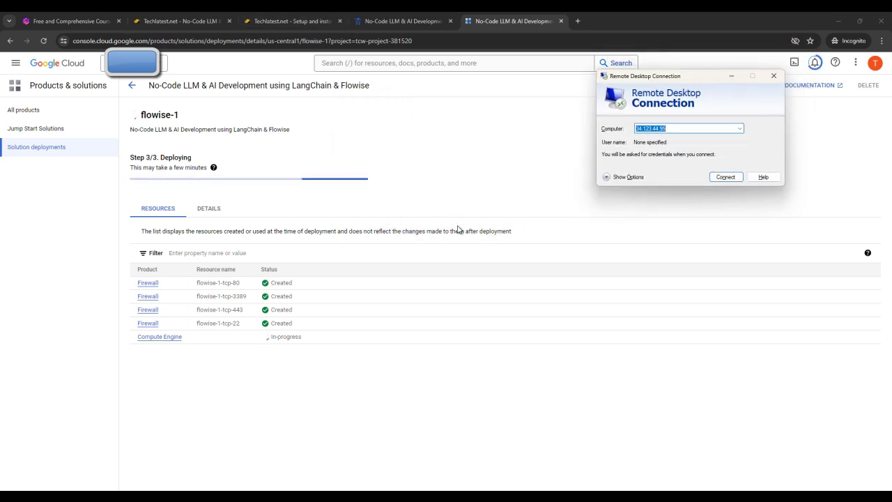
{"action": "left_click", "coordinate": [177, 21]}
{"action": "left_click", "coordinate": [291, 21]}
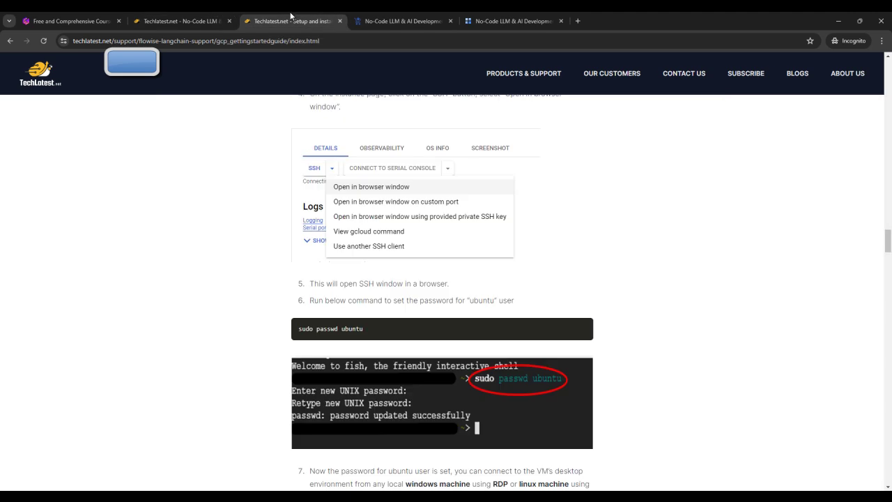
Step: Read the guide's RDP steps, minimize Remote Desktop, and switch back to the flowise-1 deployment
{"action": "scroll", "coordinate": [661, 263], "scroll_direction": "down", "scroll_amount": 4}
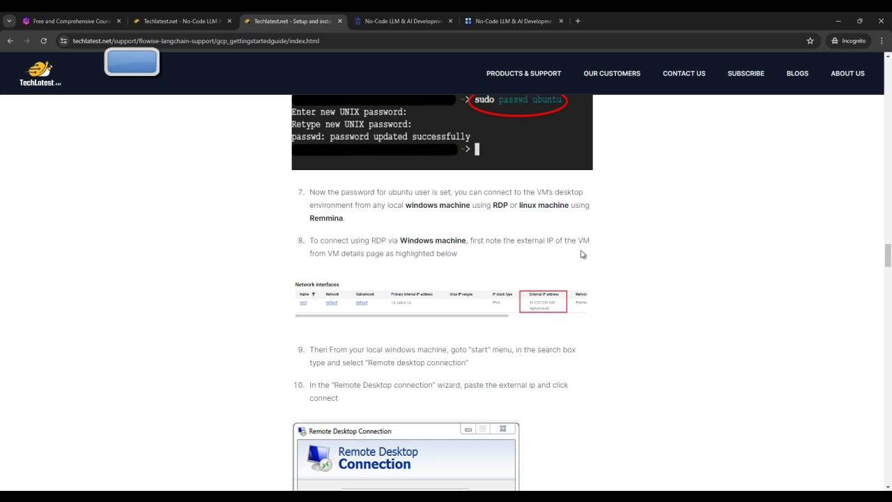
{"action": "key", "text": "alt+Tab"}
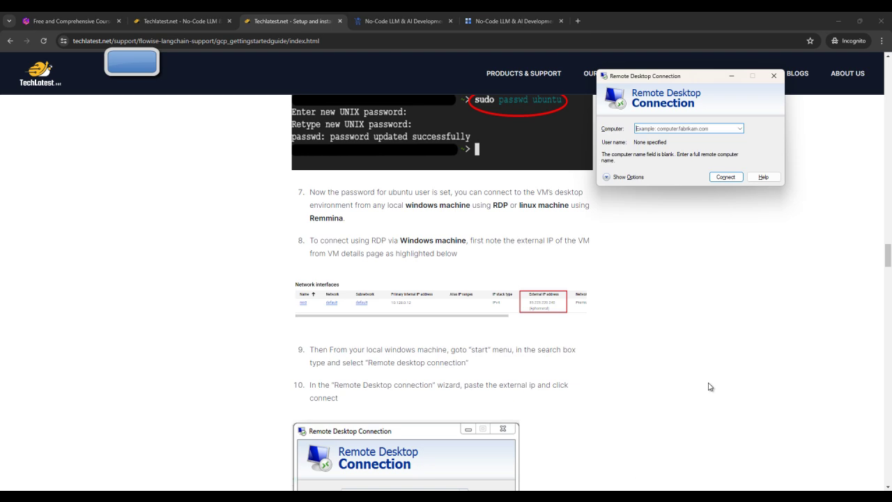
{"action": "left_click", "coordinate": [731, 75]}
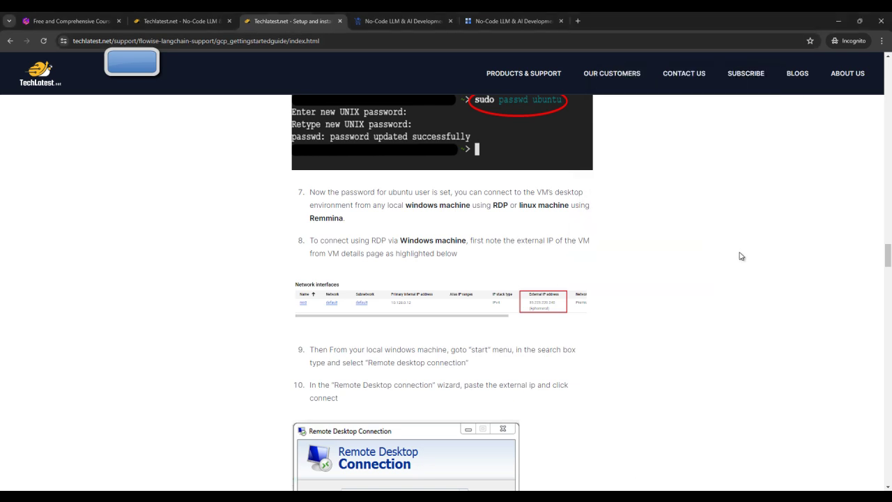
{"action": "scroll", "coordinate": [740, 257], "scroll_direction": "down", "scroll_amount": 2}
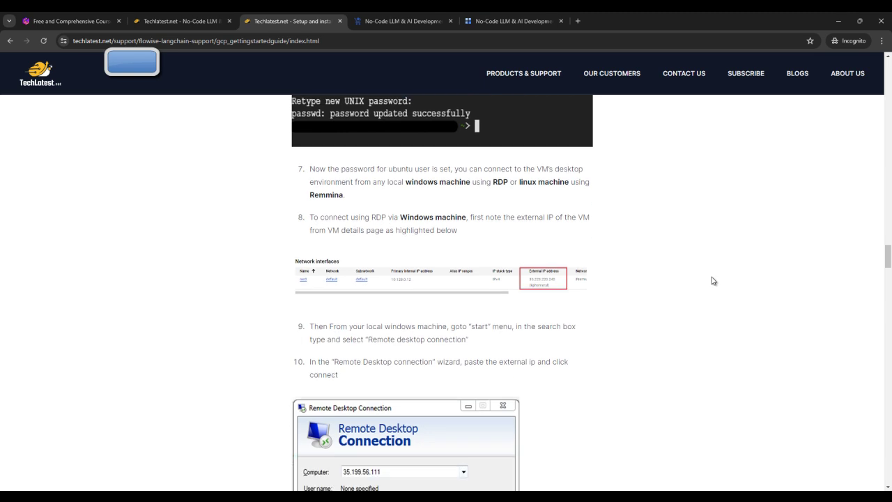
{"action": "scroll", "coordinate": [418, 236], "scroll_direction": "up", "scroll_amount": 1}
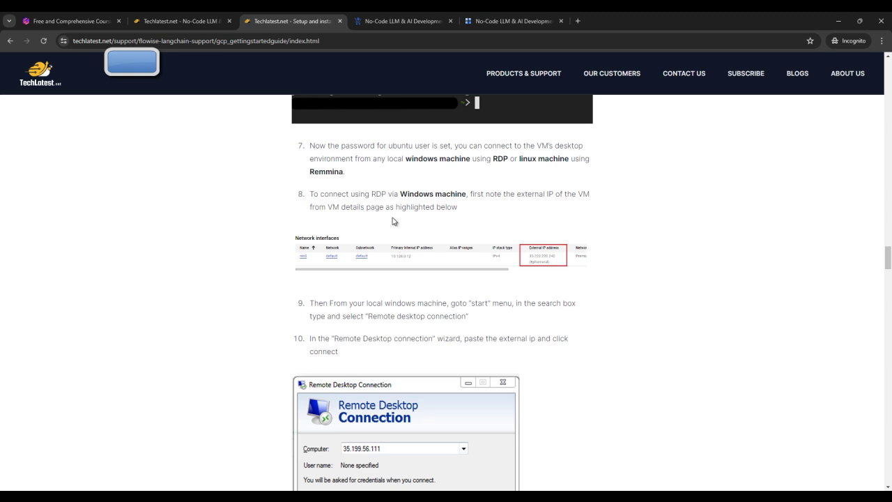
{"action": "scroll", "coordinate": [592, 218], "scroll_direction": "up", "scroll_amount": 1}
{"action": "scroll", "coordinate": [592, 218], "scroll_direction": "up", "scroll_amount": 5}
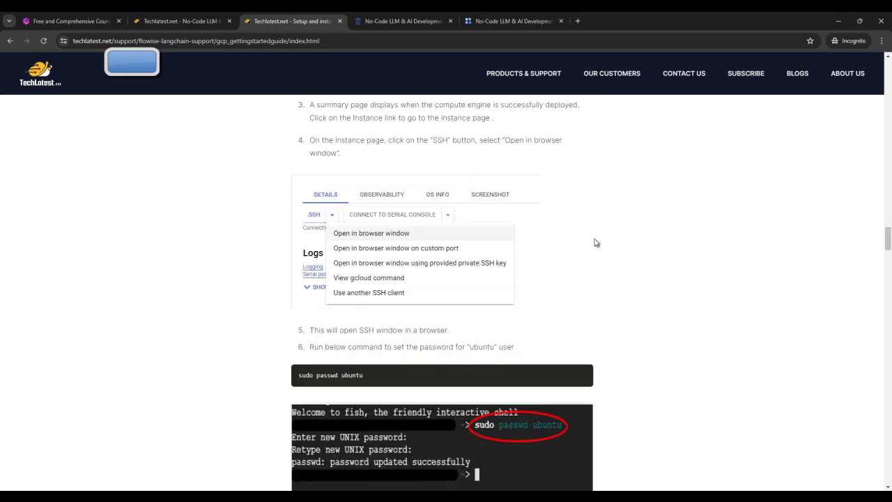
{"action": "left_click", "coordinate": [517, 16]}
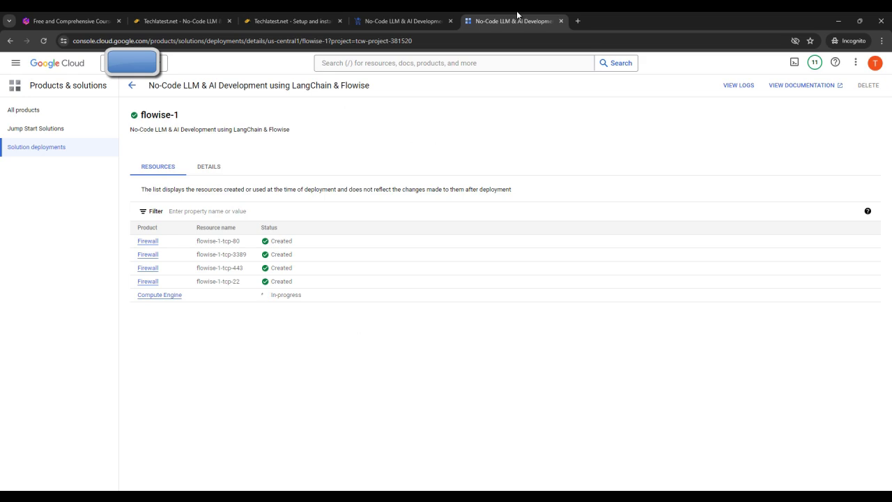
Step: Via the deployment's Compute Engine resource link, open the running flowise-1-vm instance details
{"action": "left_click_drag", "start_coordinate": [517, 15], "coordinate": [418, 15]}
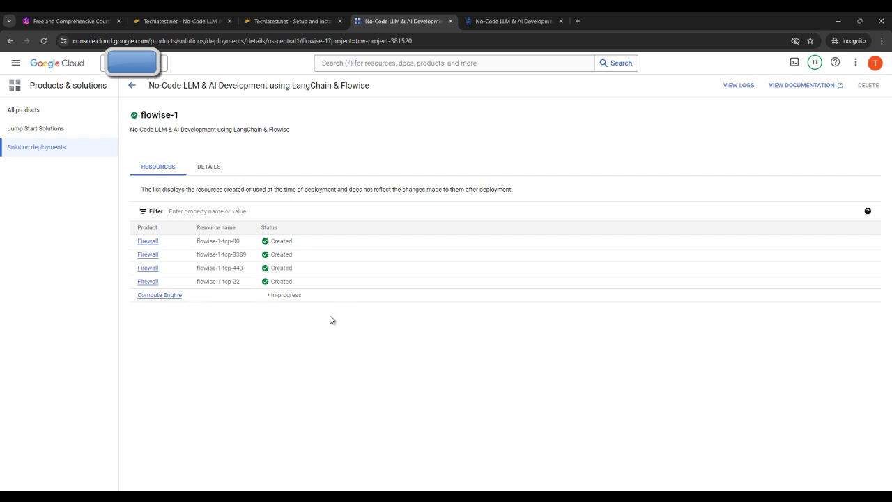
{"action": "left_click", "coordinate": [170, 296]}
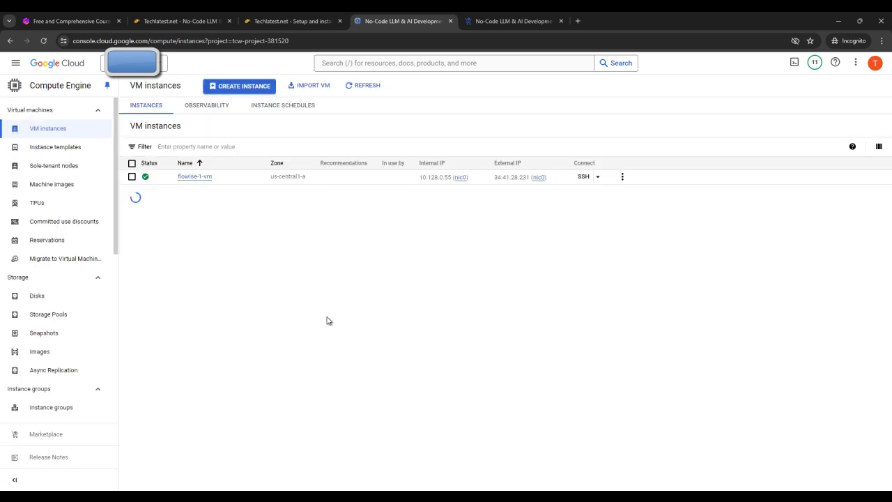
{"action": "left_click", "coordinate": [198, 180]}
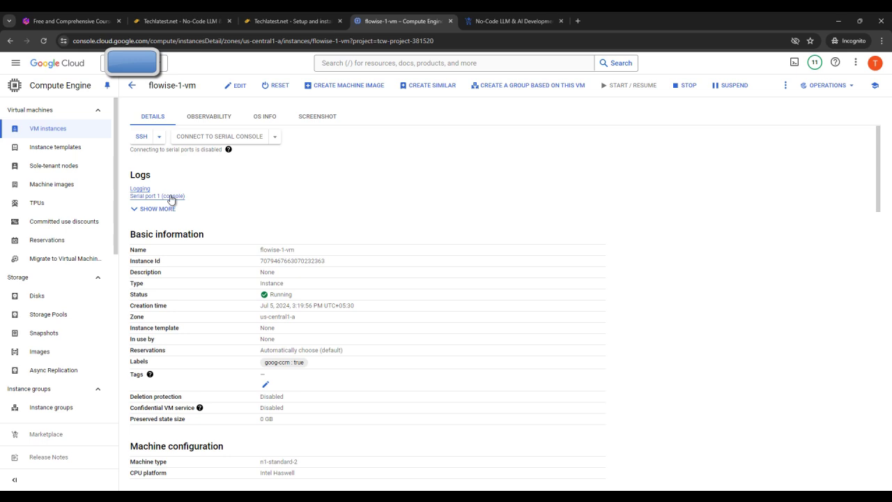
Step: Launch an SSH-in-browser session for flowise-1-vm and set its window aside
{"action": "left_click", "coordinate": [158, 139]}
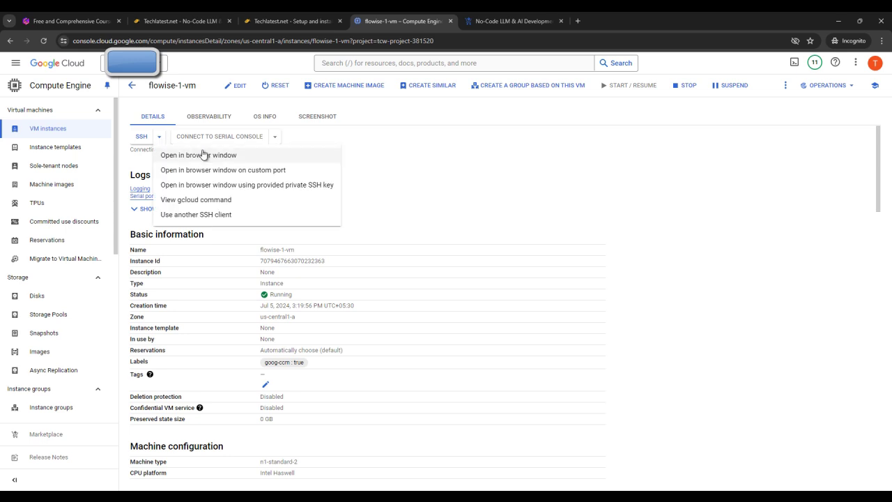
{"action": "left_click", "coordinate": [205, 154]}
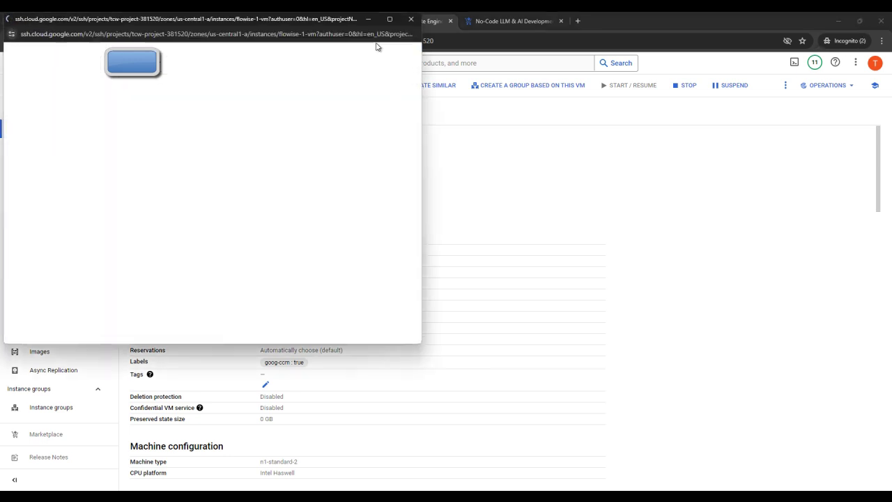
{"action": "left_click", "coordinate": [367, 19]}
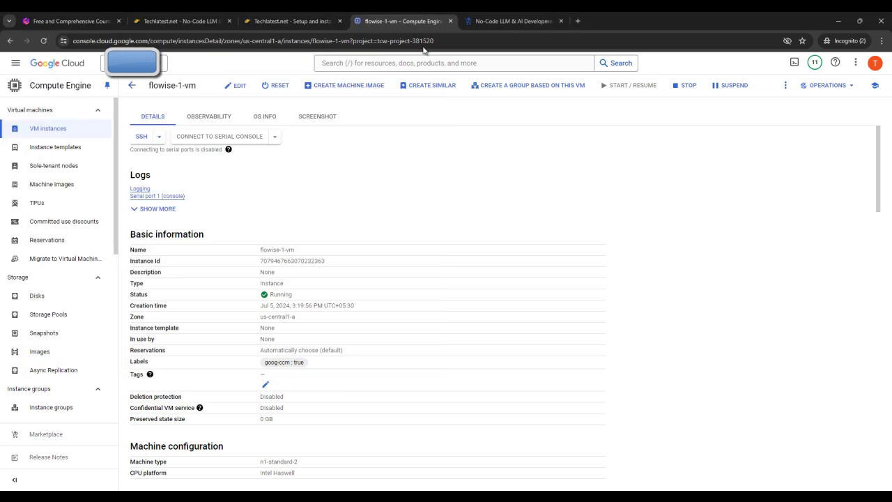
{"action": "scroll", "coordinate": [431, 390], "scroll_direction": "down", "scroll_amount": 4}
{"action": "scroll", "coordinate": [429, 446], "scroll_direction": "down", "scroll_amount": 5}
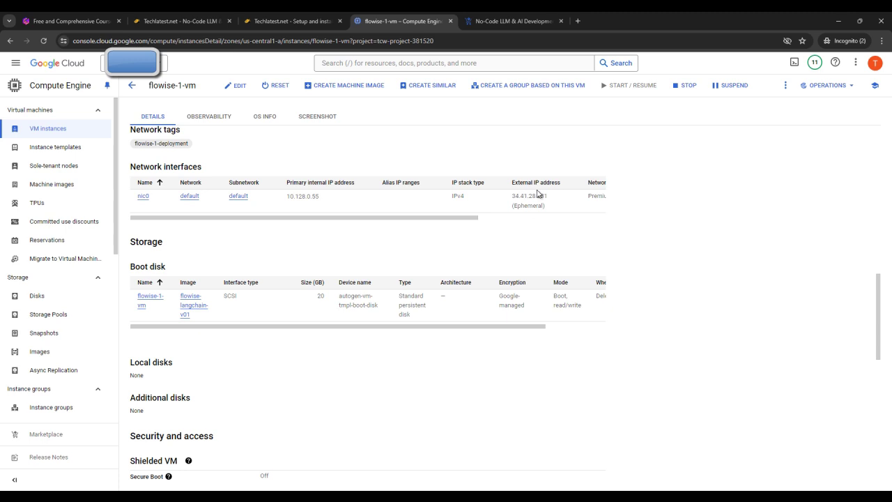
{"action": "scroll", "coordinate": [209, 213], "scroll_direction": "up", "scroll_amount": 1}
{"action": "scroll", "coordinate": [211, 215], "scroll_direction": "up", "scroll_amount": 1}
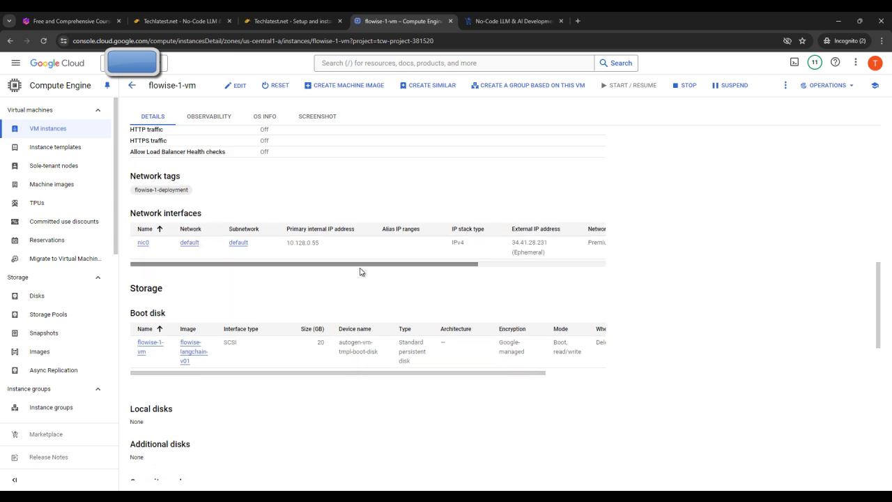
Step: Copy the external IP 34.41.28.231 into a new Remote Desktop Connection's Computer field
{"action": "left_click", "coordinate": [550, 253]}
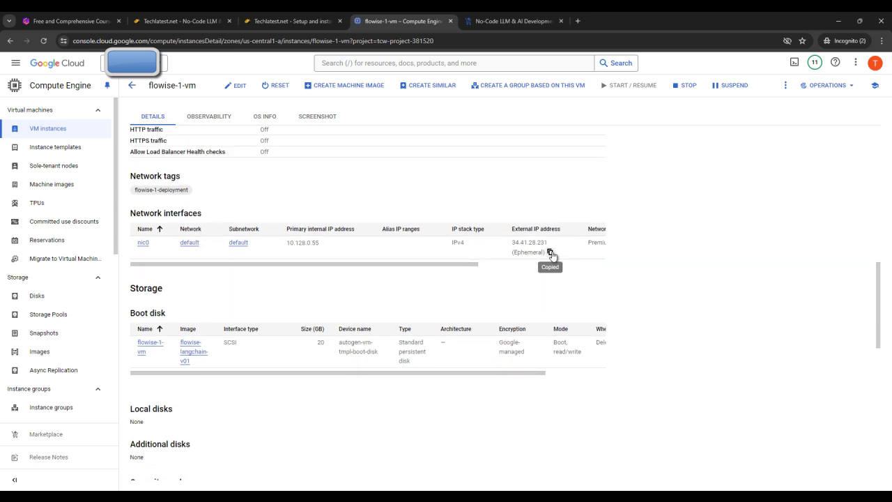
{"action": "scroll", "coordinate": [648, 236], "scroll_direction": "up", "scroll_amount": 10}
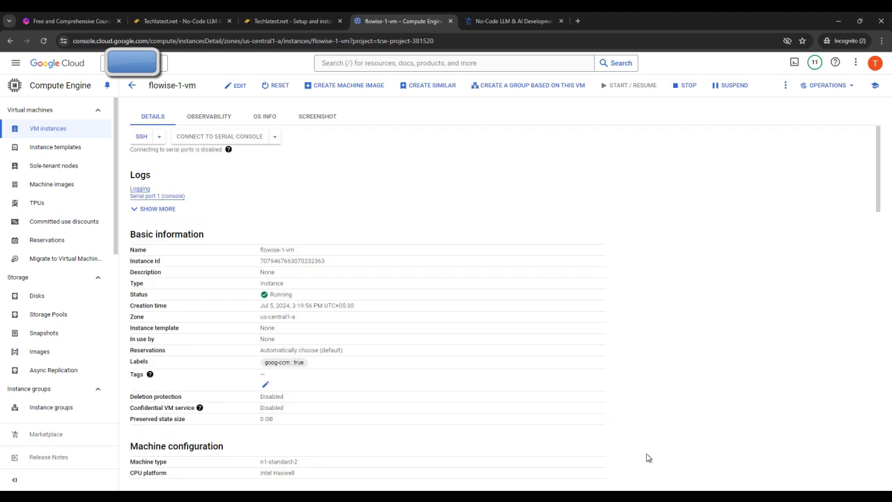
{"action": "left_click", "coordinate": [627, 496]}
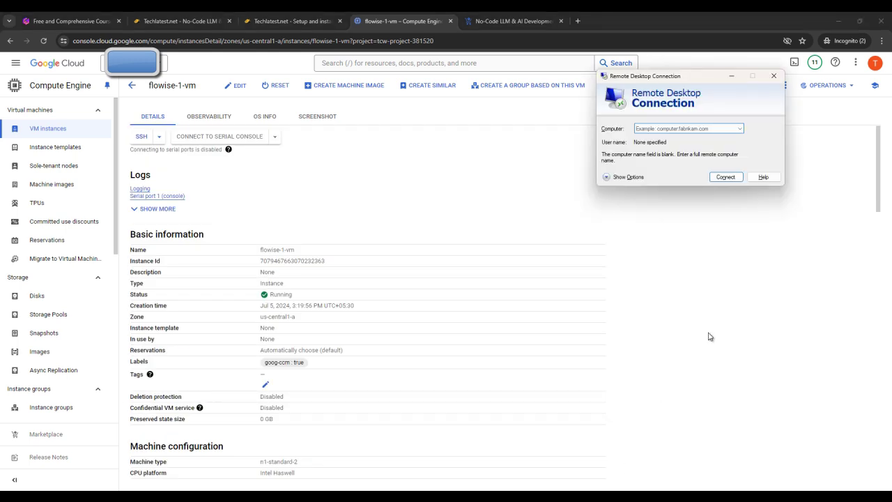
{"action": "key", "text": "ctrl+v"}
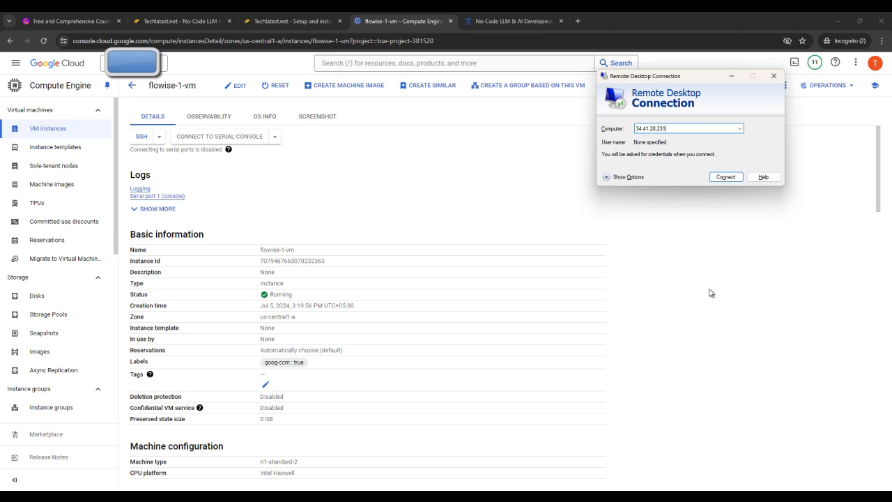
Step: Return to the flowise-1-vm details page and bring the SSH-in-browser window forward
{"action": "left_click", "coordinate": [540, 218]}
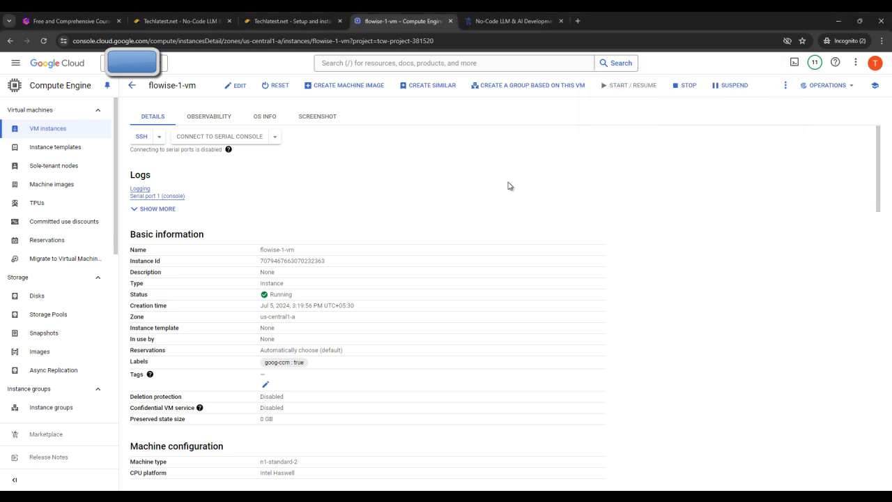
{"action": "left_click", "coordinate": [345, 15]}
{"action": "left_click", "coordinate": [393, 18]}
{"action": "mouse_move", "coordinate": [545, 465]}
{"action": "left_click", "coordinate": [654, 461]}
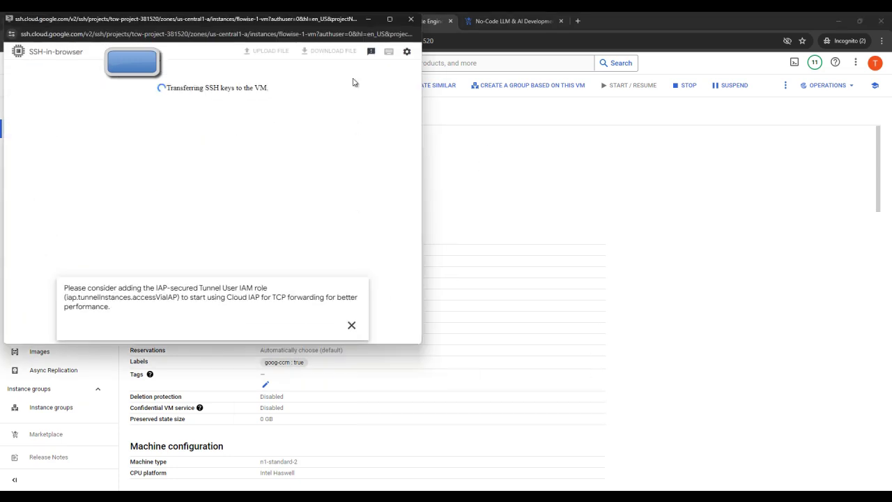
Step: Maximize the SSH-in-browser window and dismiss the IAP tunnel suggestion
{"action": "key", "text": "super+Up"}
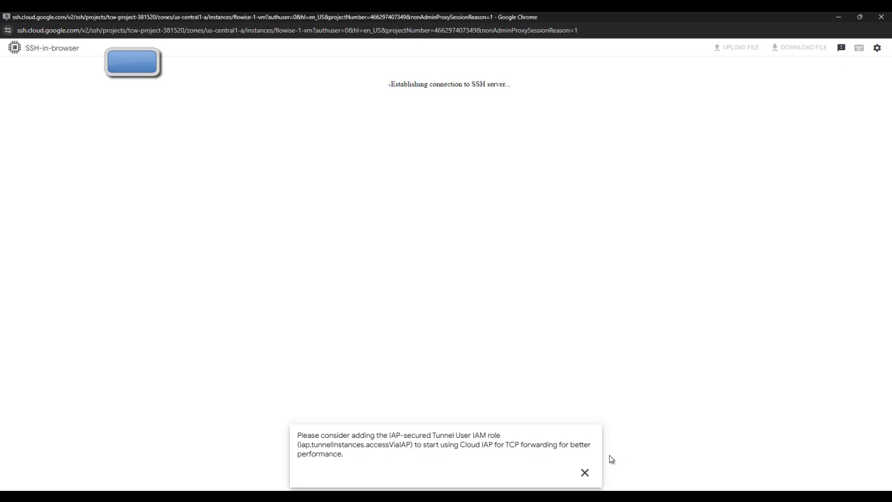
{"action": "left_click", "coordinate": [584, 473]}
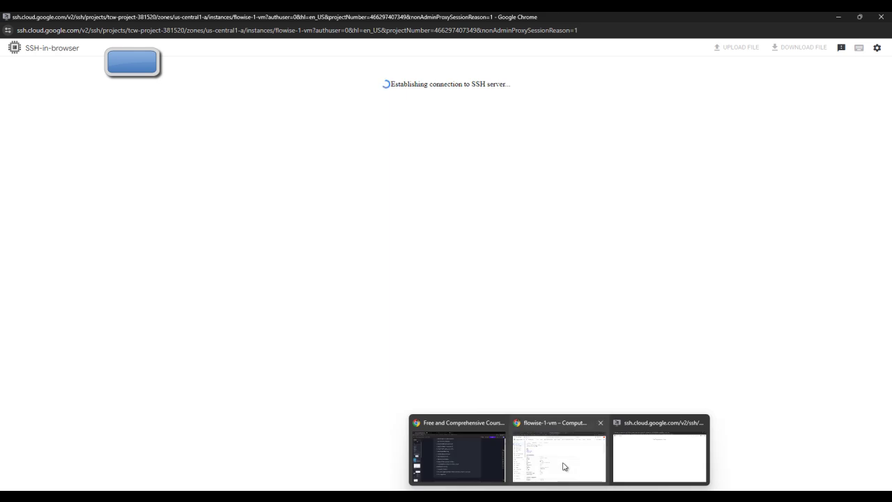
{"action": "left_click", "coordinate": [557, 453]}
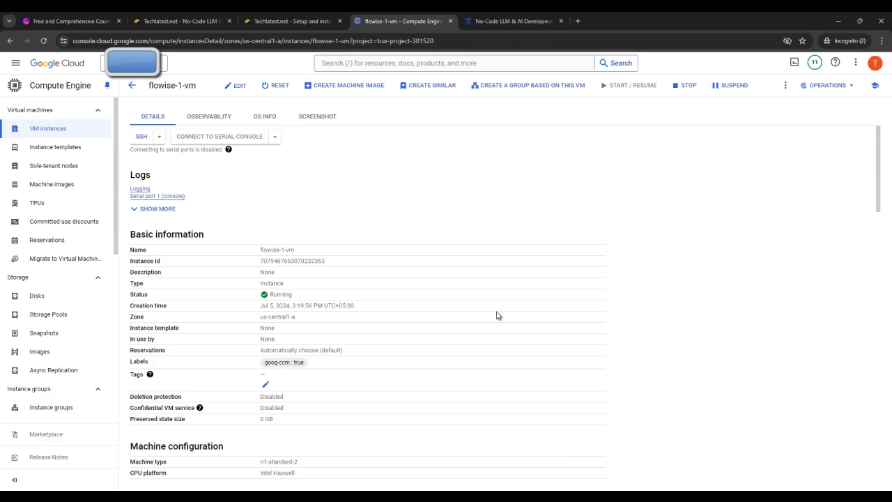
Step: Go to the Techlatest setup guide at step 11, the xrdp desktop login
{"action": "scroll", "coordinate": [471, 317], "scroll_direction": "down", "scroll_amount": 3}
{"action": "scroll", "coordinate": [472, 325], "scroll_direction": "up", "scroll_amount": 3}
{"action": "left_click", "coordinate": [293, 21]}
{"action": "scroll", "coordinate": [639, 403], "scroll_direction": "down", "scroll_amount": 10}
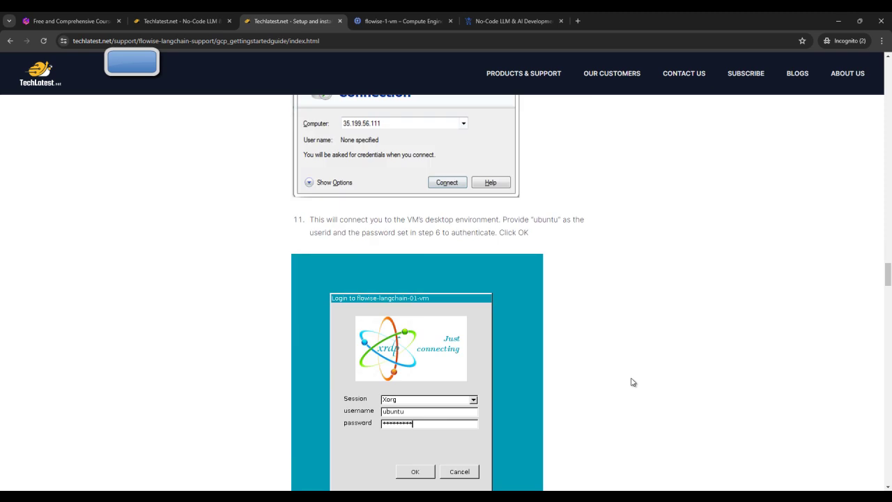
{"action": "mouse_move", "coordinate": [572, 487]}
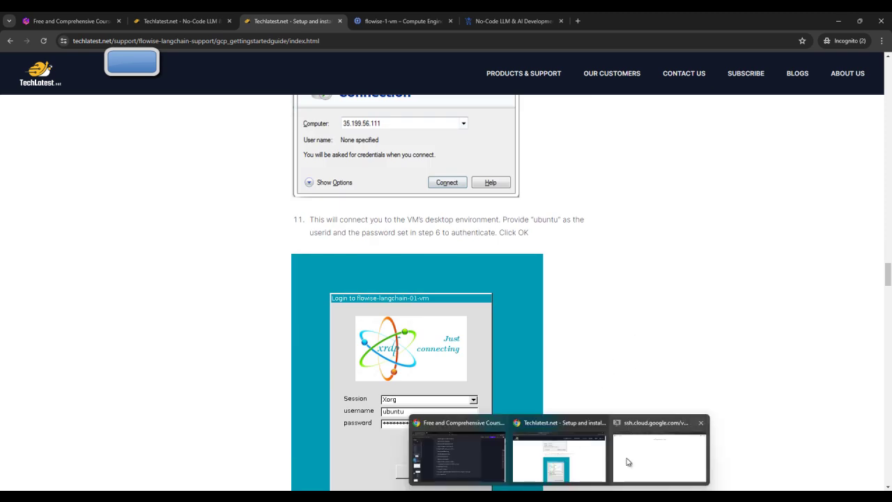
{"action": "left_click", "coordinate": [628, 462]}
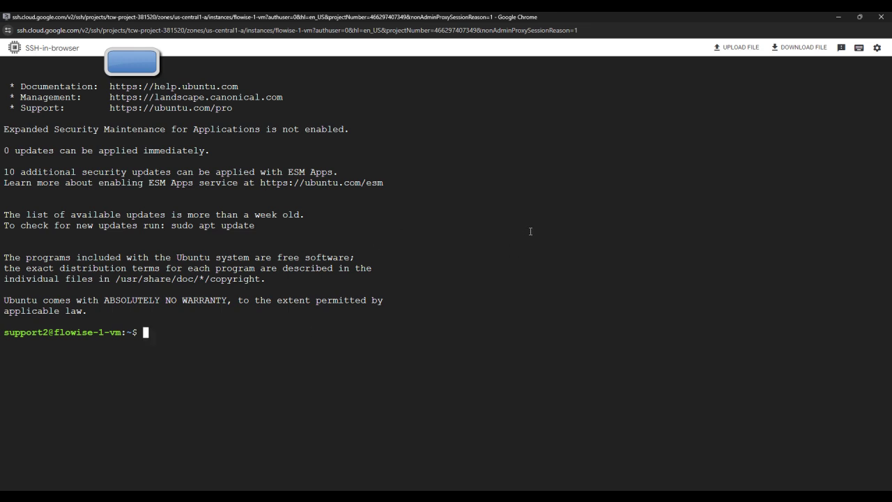
{"action": "left_click", "coordinate": [562, 465]}
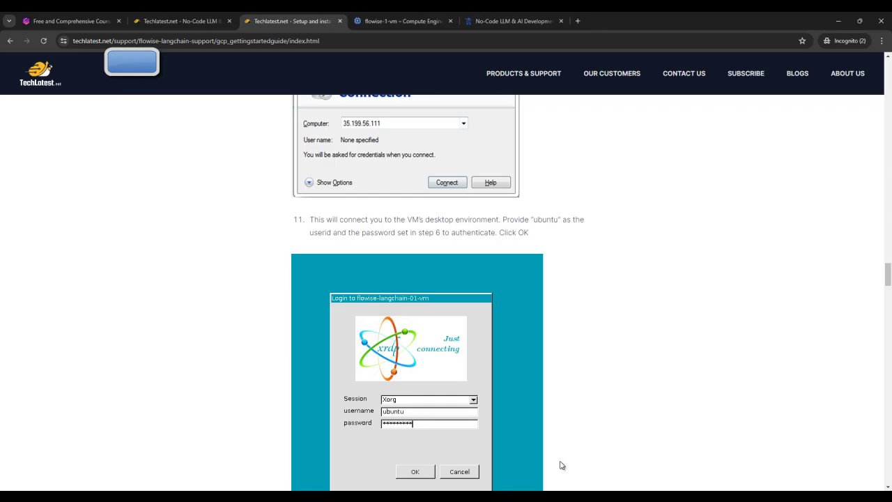
{"action": "left_click", "coordinate": [195, 15]}
Step: Select the 'sudo passwd ubuntu' command in the setup guide
{"action": "left_click", "coordinate": [306, 20]}
{"action": "scroll", "coordinate": [540, 167], "scroll_direction": "down", "scroll_amount": 2}
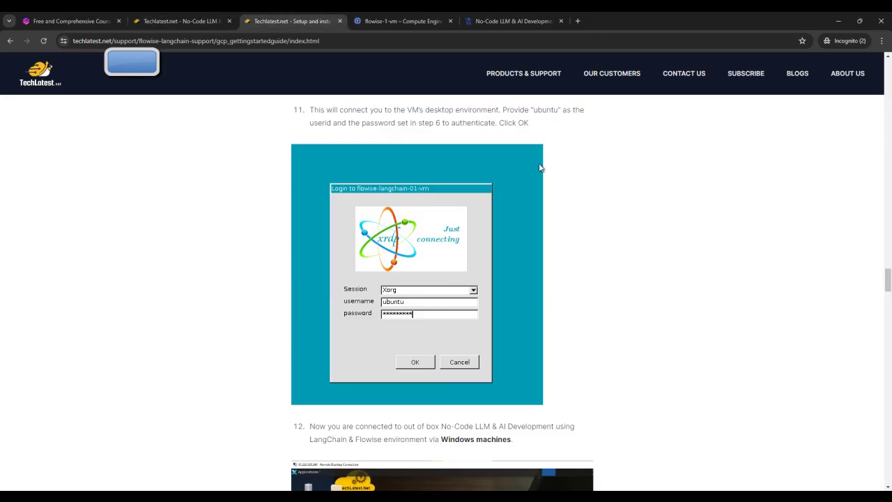
{"action": "scroll", "coordinate": [540, 167], "scroll_direction": "up", "scroll_amount": 15}
{"action": "scroll", "coordinate": [607, 325], "scroll_direction": "down", "scroll_amount": 3}
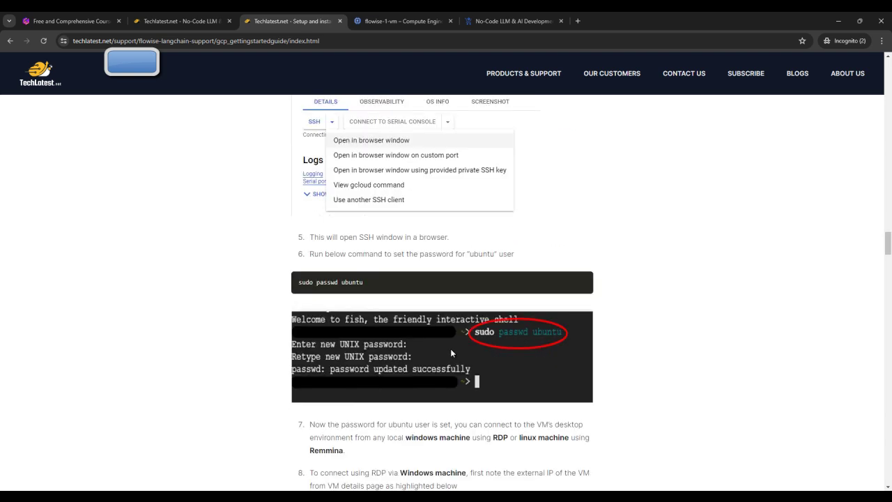
{"action": "triple_click", "coordinate": [339, 283]}
{"action": "key", "text": "super+c"}
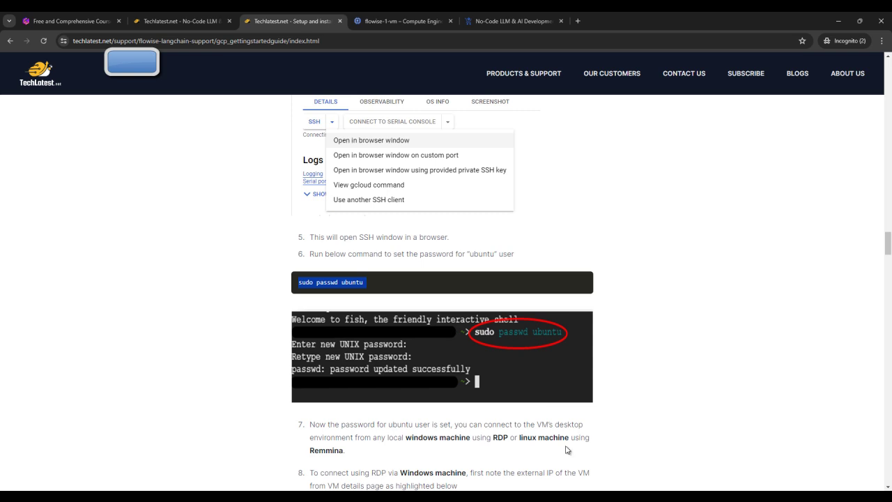
Step: Paste 'sudo passwd ubuntu' into the SSH terminal and enter the new password twice
{"action": "left_click", "coordinate": [659, 453]}
{"action": "right_click", "coordinate": [411, 334]}
{"action": "left_click", "coordinate": [453, 255]}
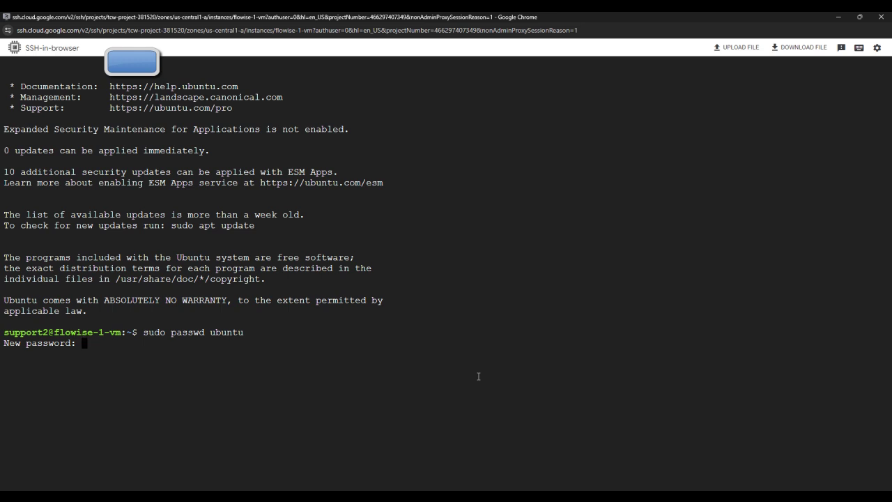
{"action": "key", "text": "Return"}
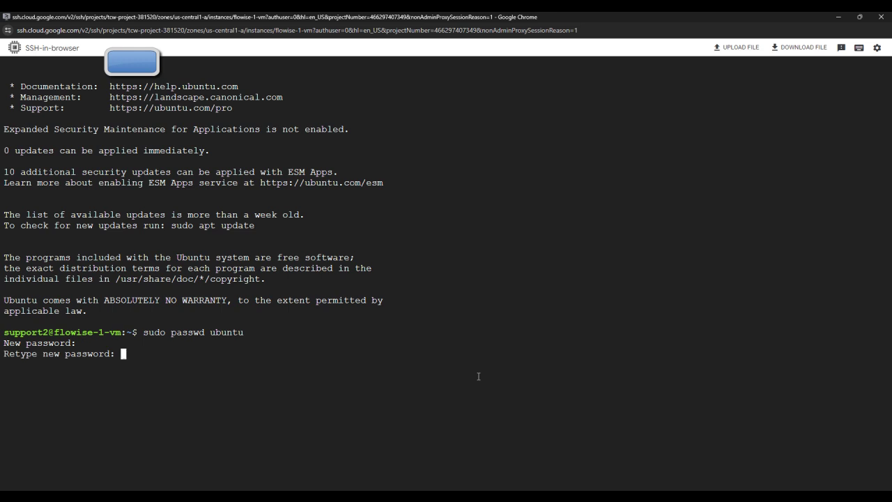
{"action": "key", "text": "Return"}
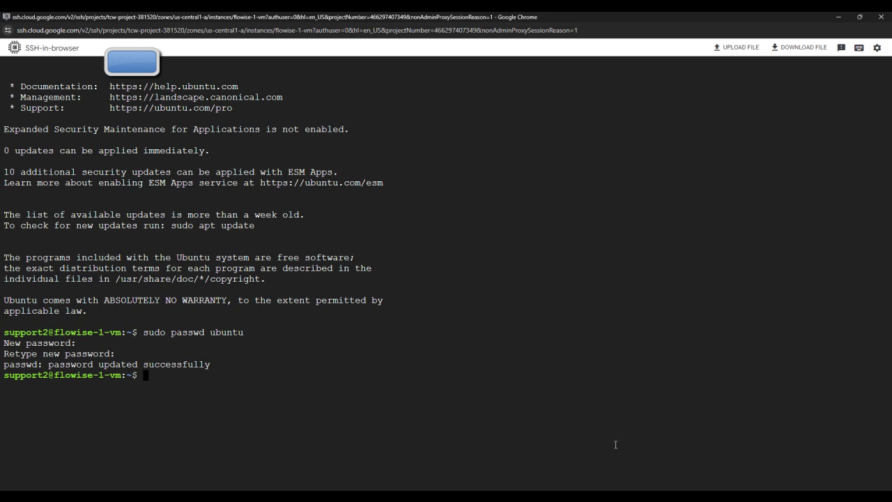
{"action": "left_click", "coordinate": [717, 179]}
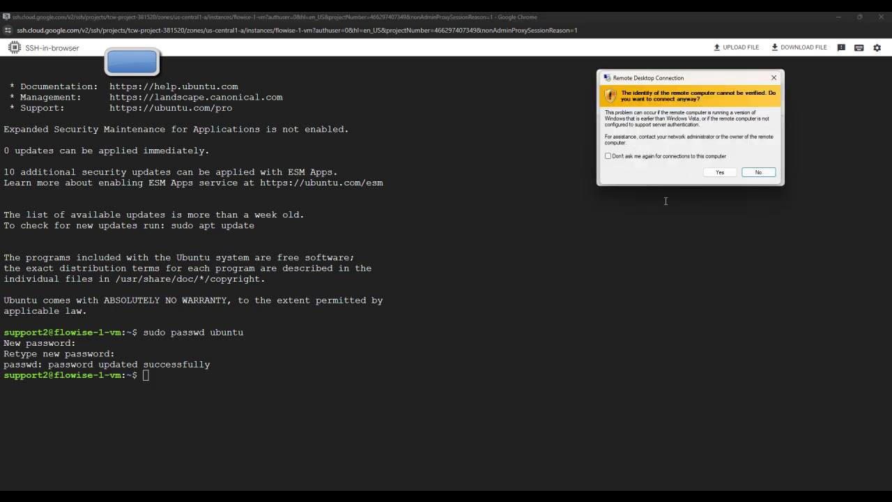
Step: Accept the identity warning for 34.41.28.231 and log in to xrdp as ubuntu
{"action": "left_click", "coordinate": [719, 172]}
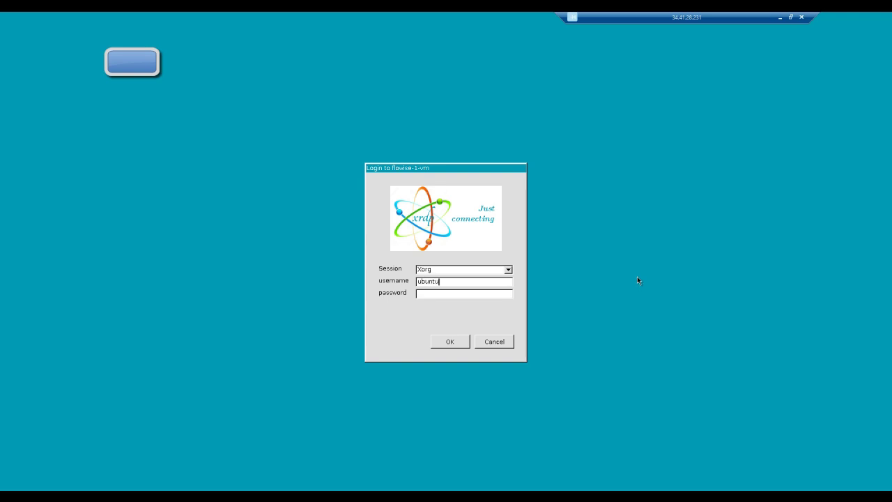
{"action": "left_click", "coordinate": [452, 294]}
{"action": "key", "text": "Return"}
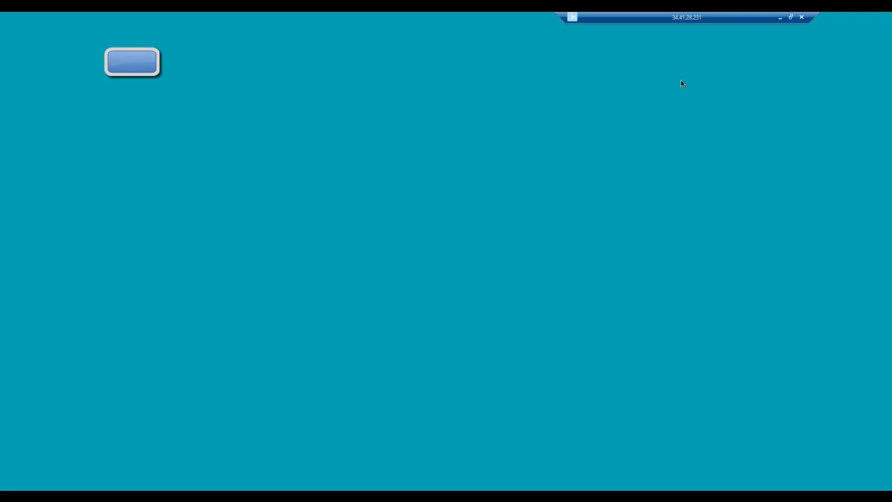
Step: Minimize the remote desktop session and bring the Techlatest setup guide forward
{"action": "left_click", "coordinate": [779, 17]}
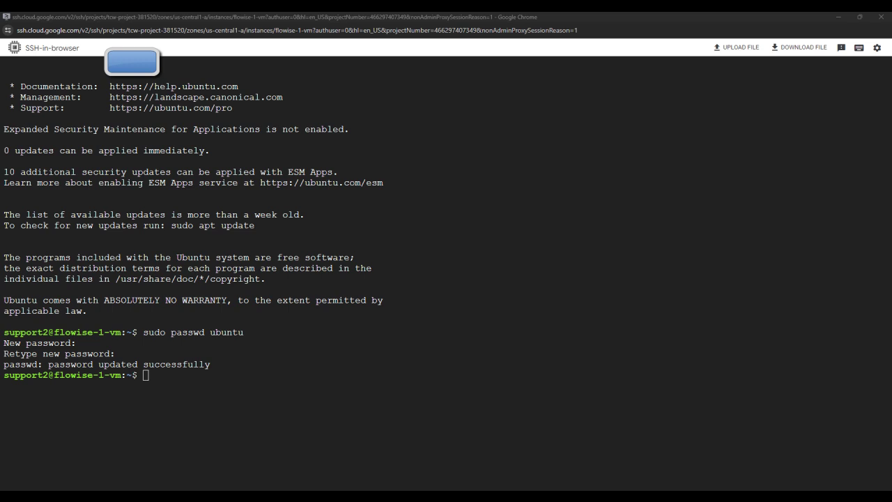
{"action": "key", "text": "alt+Tab"}
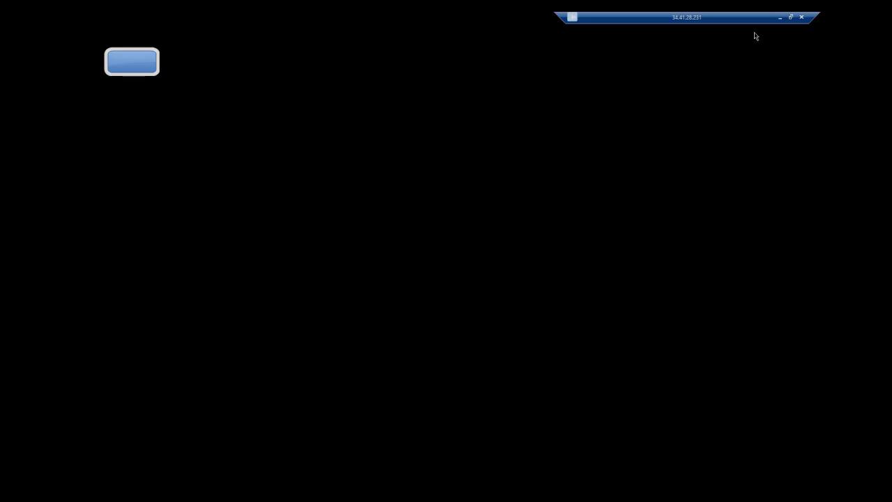
{"action": "left_click", "coordinate": [780, 18]}
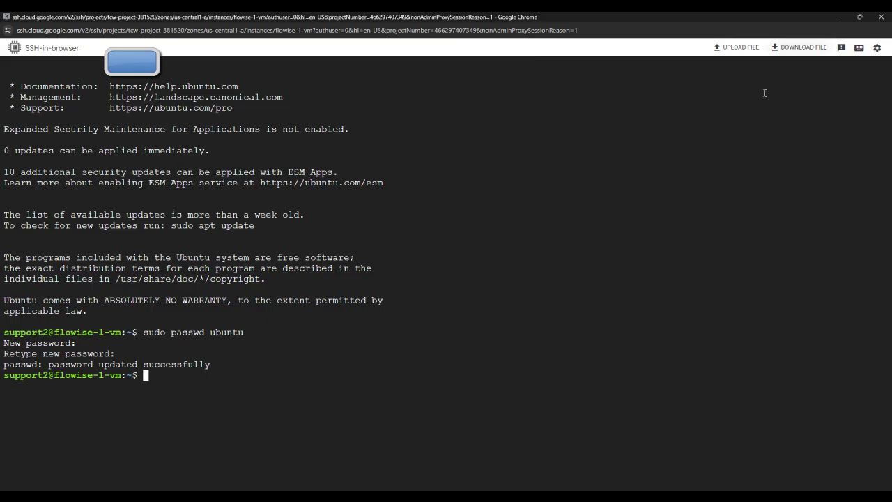
{"action": "left_click", "coordinate": [581, 468]}
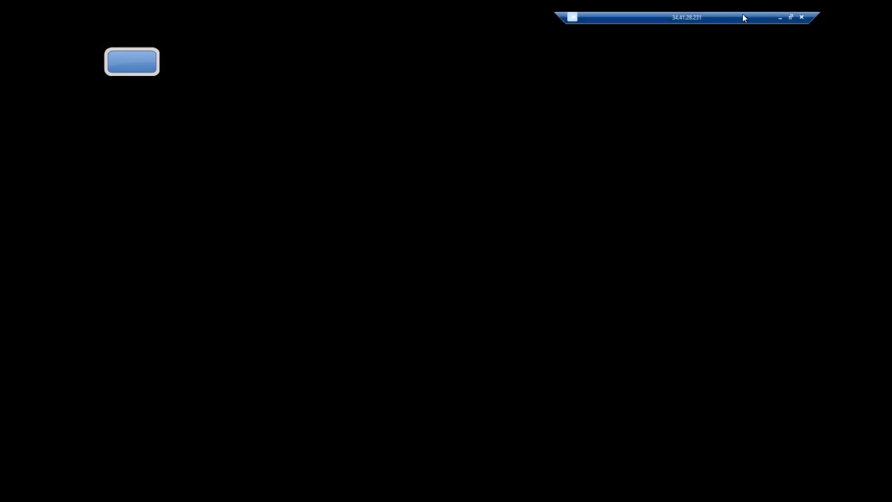
{"action": "left_click", "coordinate": [779, 18]}
{"action": "mouse_move", "coordinate": [557, 496]}
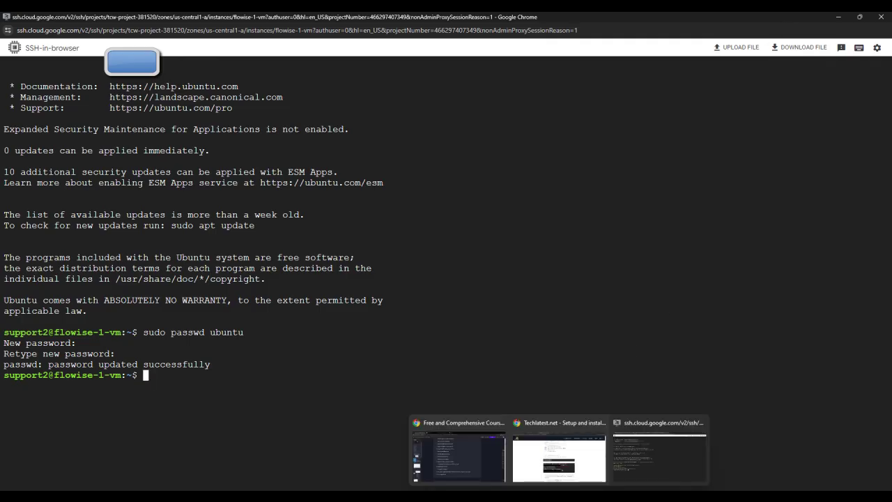
{"action": "left_click", "coordinate": [562, 462]}
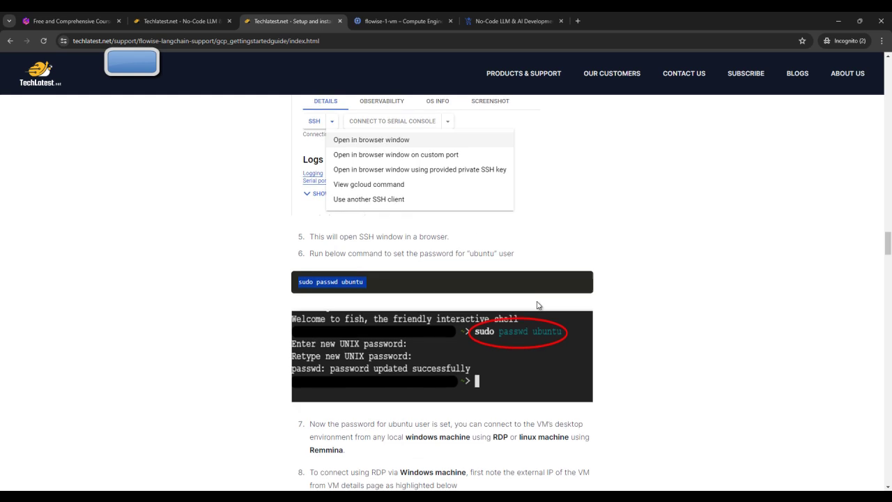
Step: Open the Install Remmina link in a new tab, view it, and close it
{"action": "scroll", "coordinate": [418, 292], "scroll_direction": "down", "scroll_amount": 5}
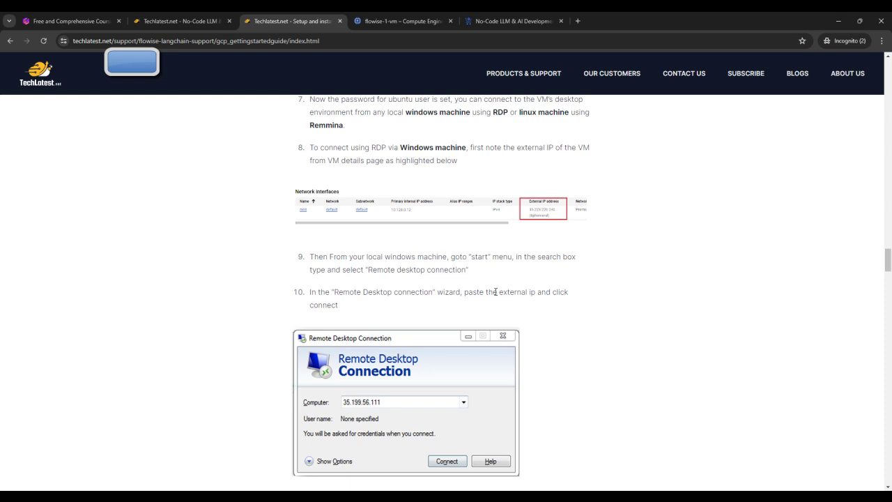
{"action": "scroll", "coordinate": [418, 300], "scroll_direction": "down", "scroll_amount": 12}
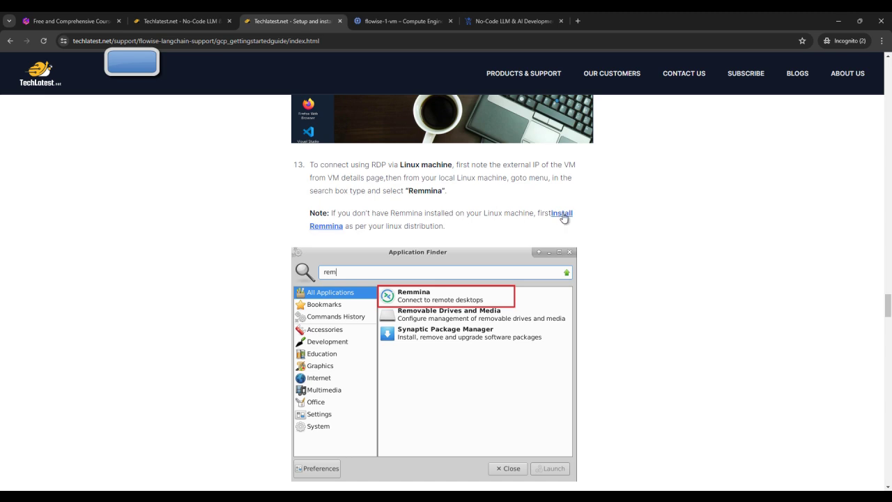
{"action": "right_click", "coordinate": [562, 216]}
{"action": "left_click", "coordinate": [575, 223]}
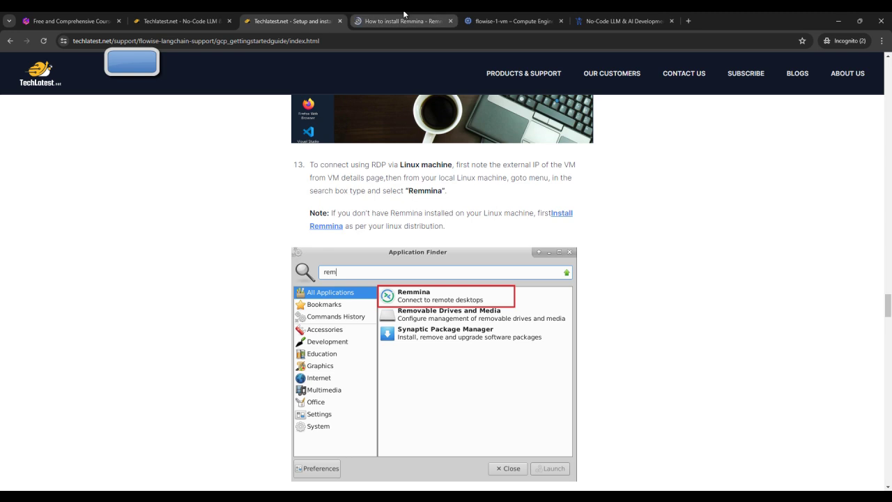
{"action": "left_click", "coordinate": [404, 21]}
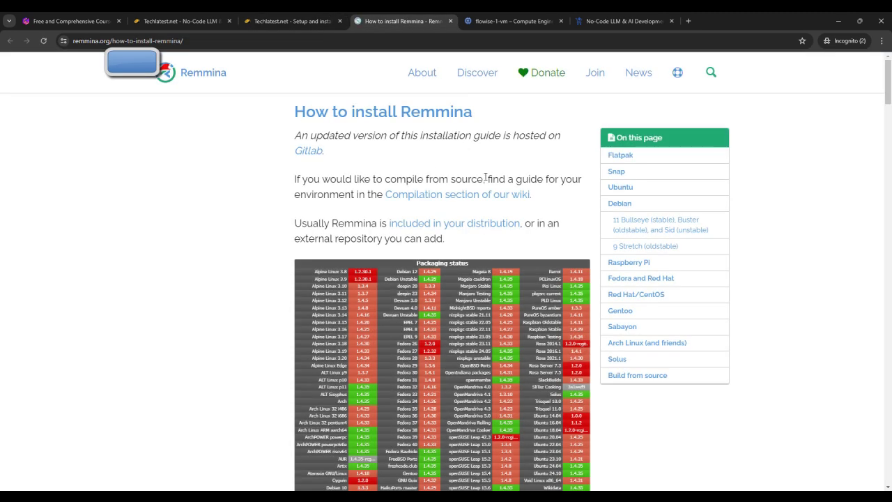
{"action": "left_click", "coordinate": [450, 21]}
Step: Read the guide down to step 17, then switch to the flowise-1-vm details tab
{"action": "scroll", "coordinate": [534, 279], "scroll_direction": "down", "scroll_amount": 6}
{"action": "scroll", "coordinate": [533, 281], "scroll_direction": "down", "scroll_amount": 2}
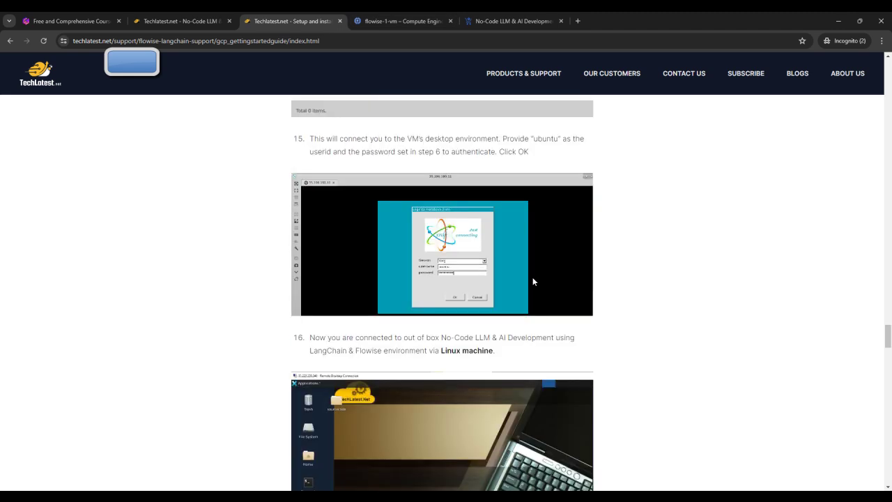
{"action": "scroll", "coordinate": [534, 281], "scroll_direction": "down", "scroll_amount": 5}
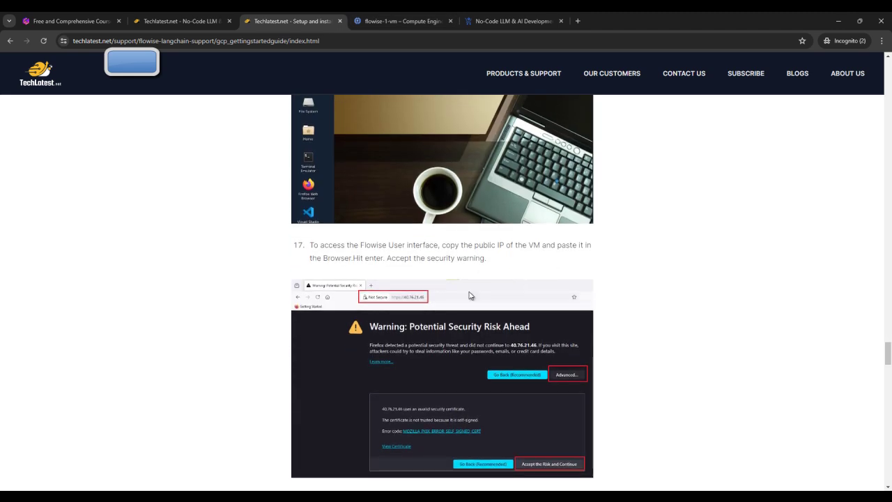
{"action": "scroll", "coordinate": [407, 273], "scroll_direction": "up", "scroll_amount": 1}
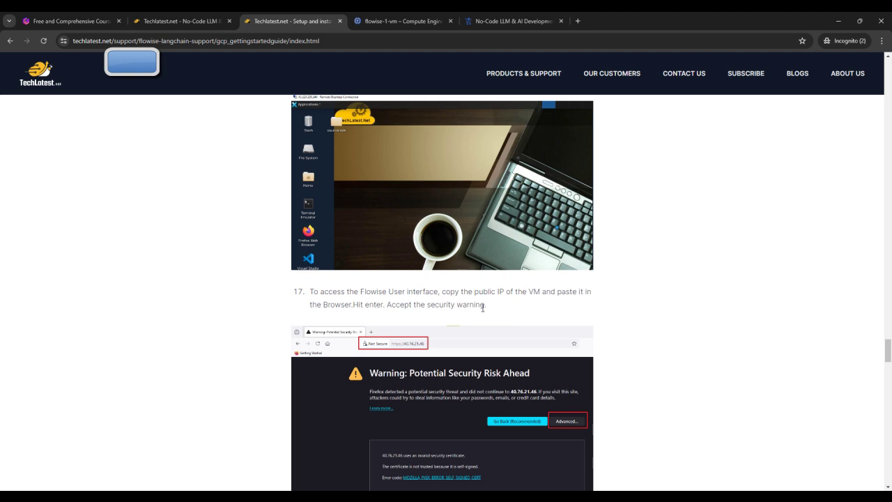
{"action": "key", "text": "ctrl+Tab"}
{"action": "scroll", "coordinate": [644, 401], "scroll_direction": "down", "scroll_amount": 5}
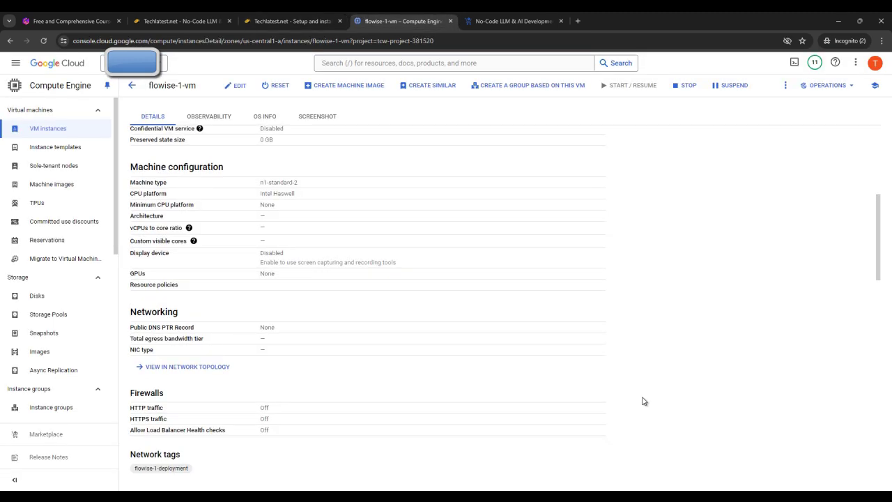
{"action": "scroll", "coordinate": [644, 401], "scroll_direction": "down", "scroll_amount": 4}
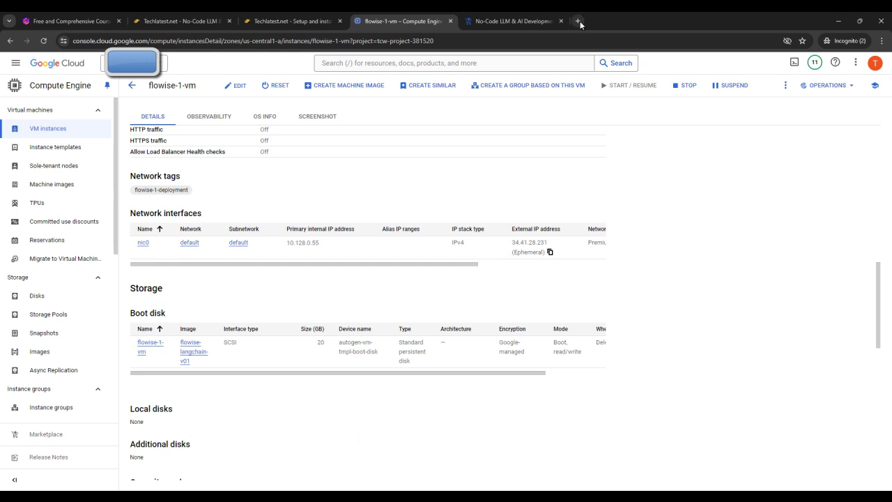
{"action": "left_click", "coordinate": [578, 21]}
{"action": "type", "text": "ht"}
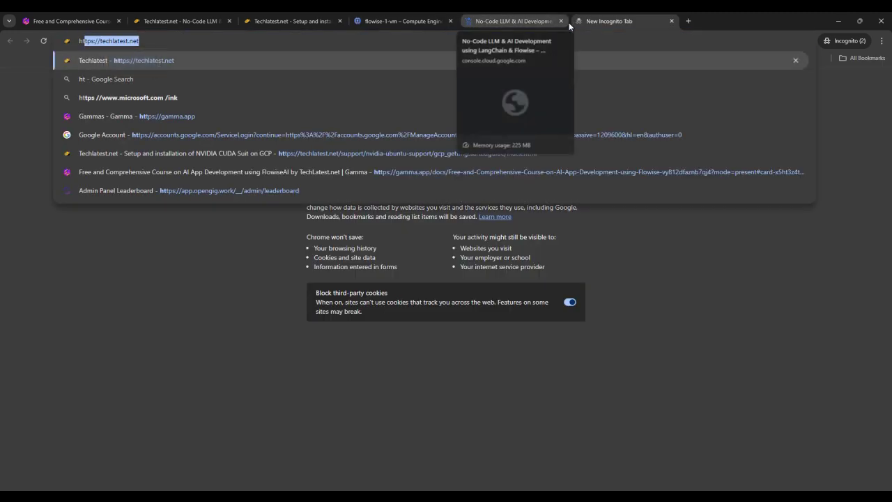
{"action": "left_click", "coordinate": [152, 45]}
{"action": "left_click_drag", "start_coordinate": [101, 41], "coordinate": [147, 40]}
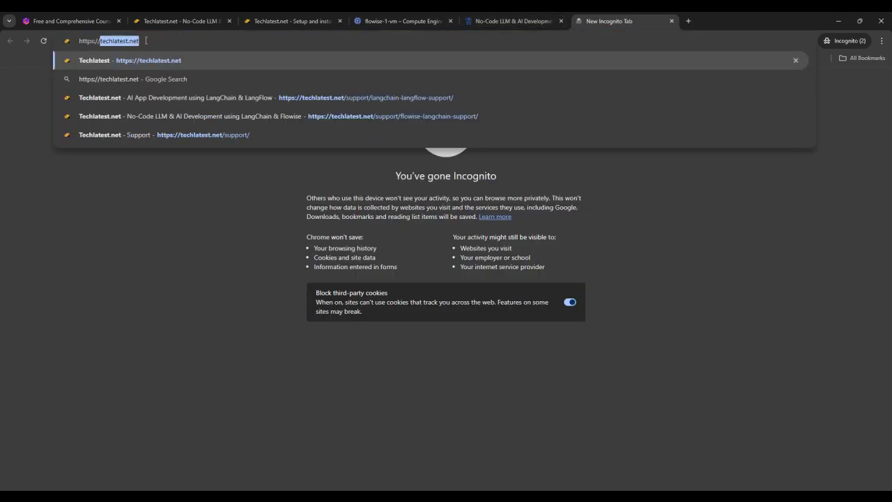
{"action": "type", "text": "34.41.28.231"}
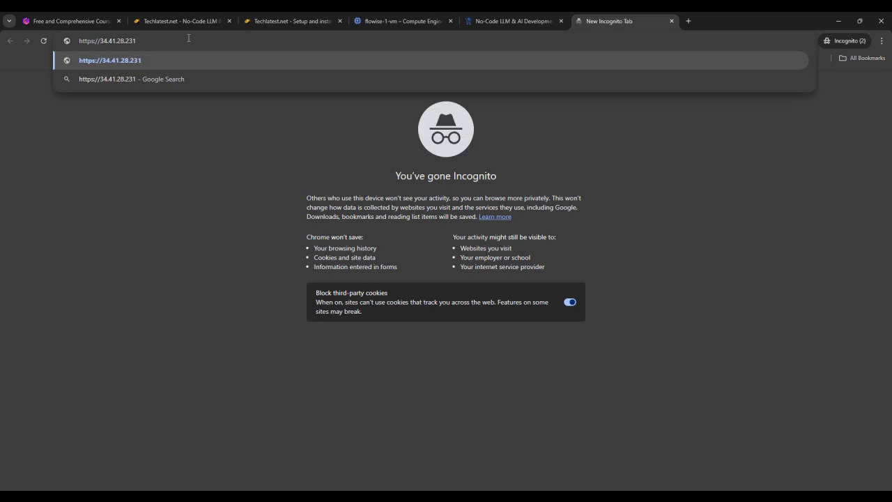
{"action": "key", "text": "Return"}
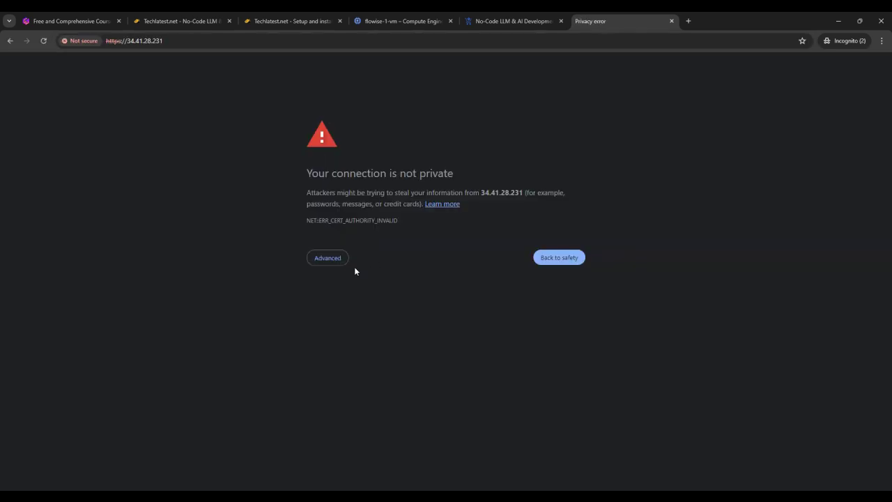
{"action": "left_click", "coordinate": [333, 260]}
{"action": "left_click", "coordinate": [346, 330]}
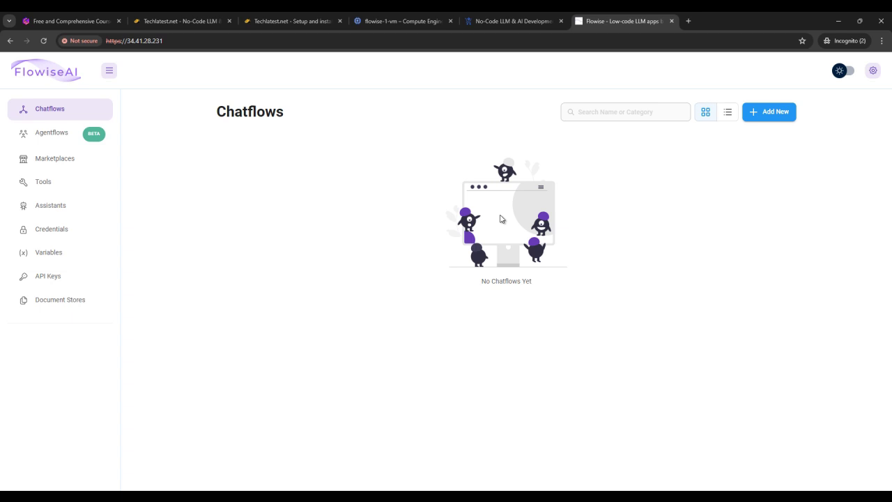
{"action": "left_click", "coordinate": [42, 137]}
{"action": "left_click", "coordinate": [61, 121]}
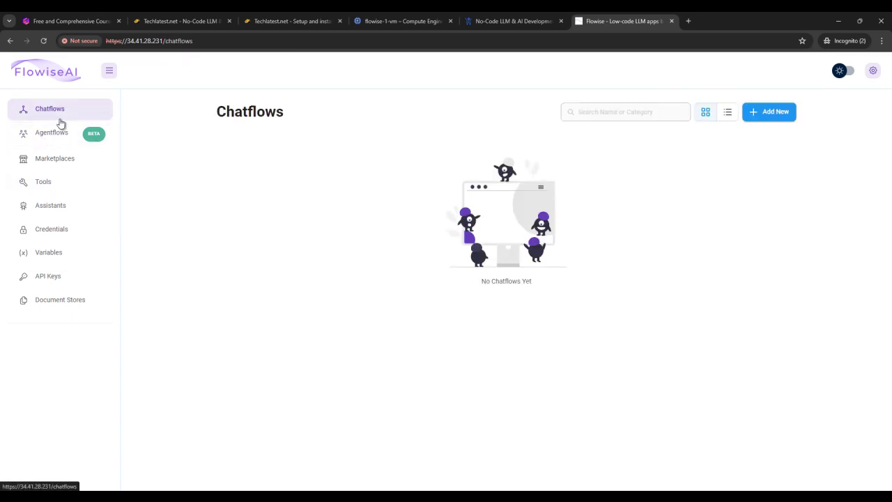
{"action": "left_click", "coordinate": [873, 70]}
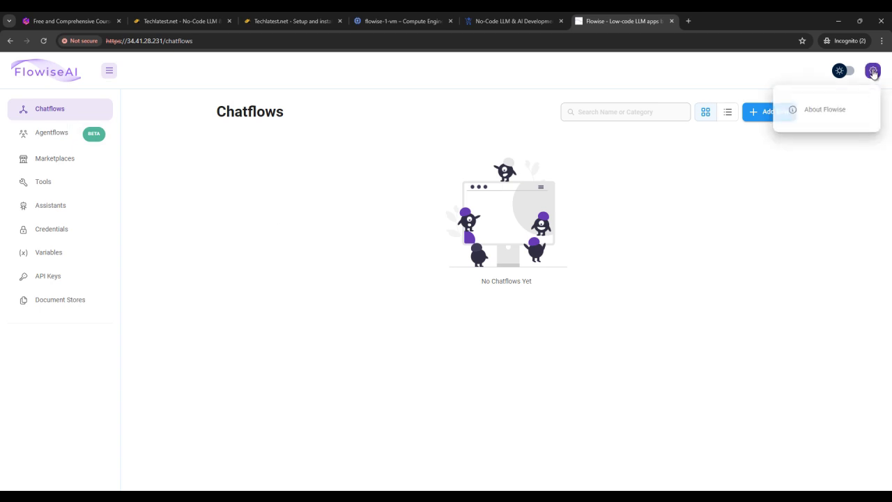
{"action": "left_click", "coordinate": [826, 146]}
{"action": "left_click", "coordinate": [872, 70]}
{"action": "left_click", "coordinate": [829, 111]}
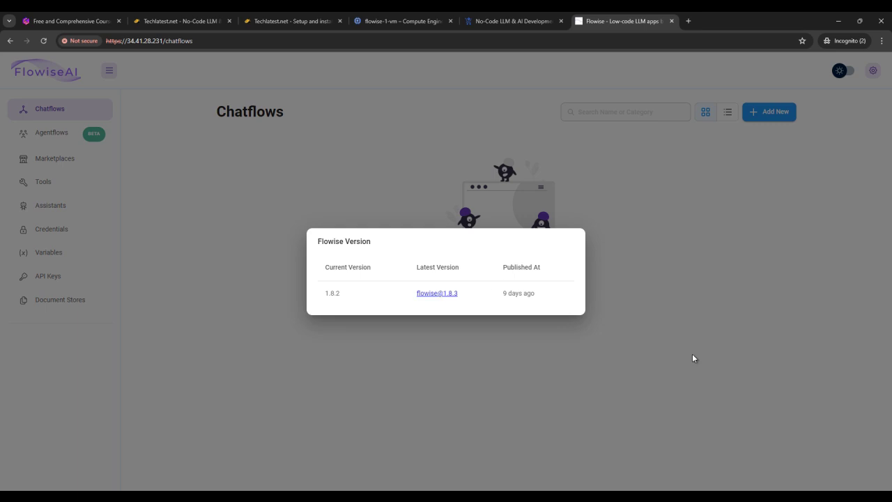
{"action": "left_click", "coordinate": [692, 354]}
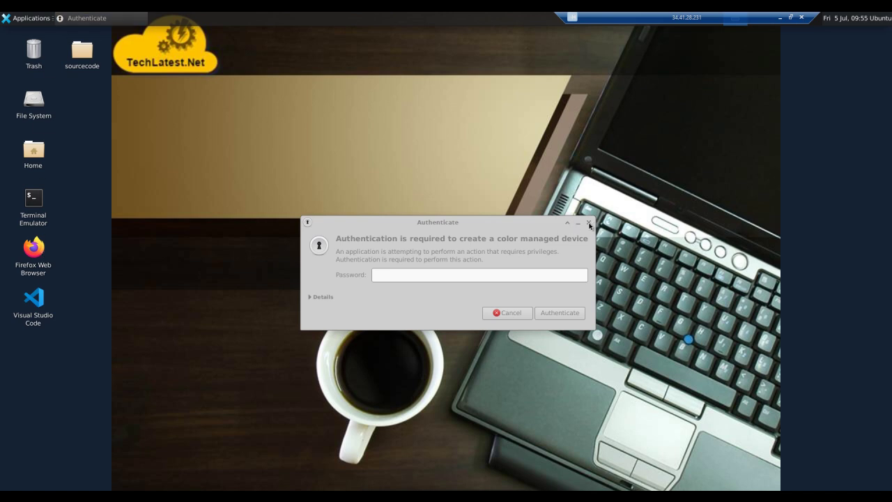
{"action": "left_click", "coordinate": [780, 17]}
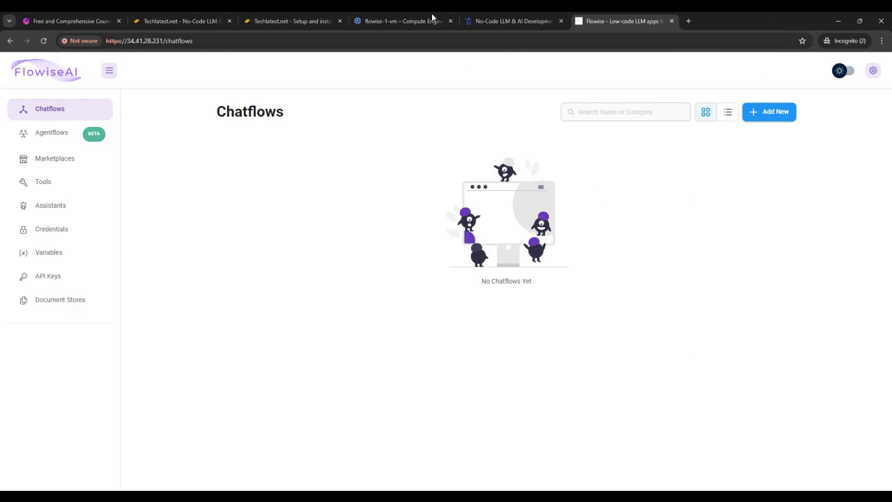
{"action": "left_click", "coordinate": [293, 21]}
{"action": "scroll", "coordinate": [655, 171], "scroll_direction": "down", "scroll_amount": 5}
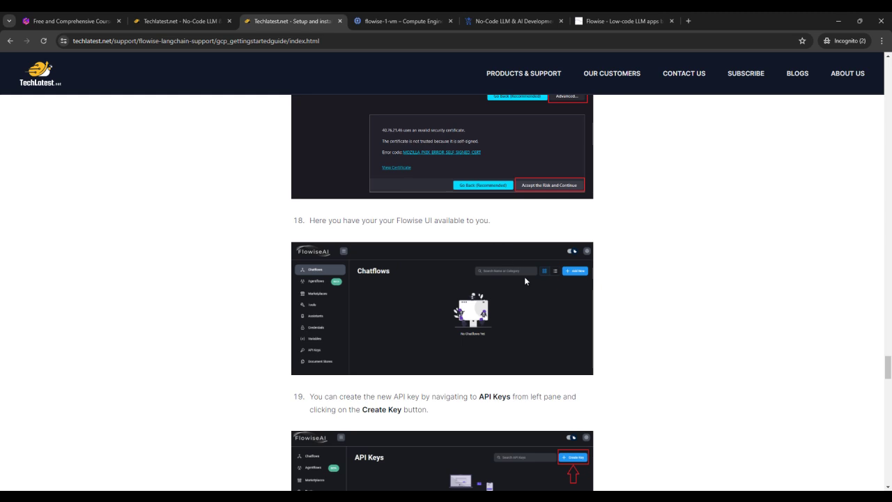
{"action": "scroll", "coordinate": [524, 318], "scroll_direction": "down", "scroll_amount": 5}
{"action": "scroll", "coordinate": [523, 319], "scroll_direction": "down", "scroll_amount": 4}
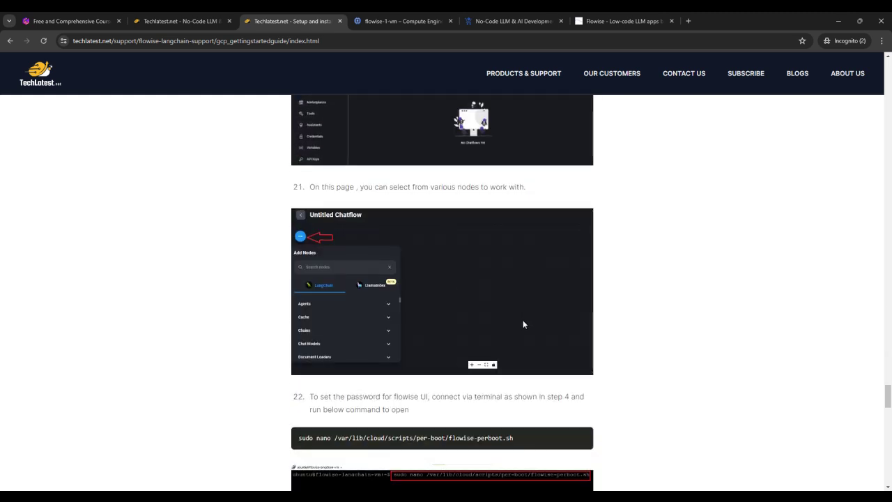
{"action": "scroll", "coordinate": [523, 323], "scroll_direction": "down", "scroll_amount": 5}
{"action": "scroll", "coordinate": [512, 342], "scroll_direction": "up", "scroll_amount": 1}
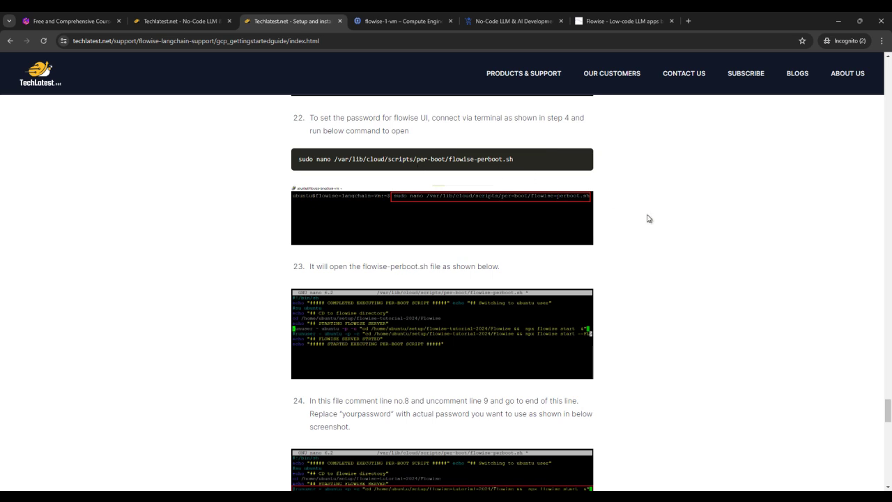
{"action": "left_click", "coordinate": [630, 20]}
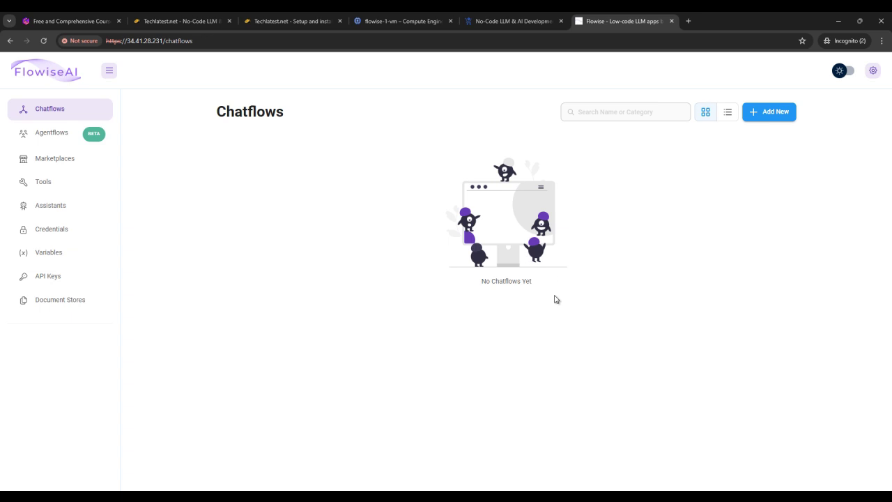
Step: Select the step 22 'sudo nano' flowise-perboot.sh command and bring the SSH terminal forward
{"action": "left_click", "coordinate": [313, 20]}
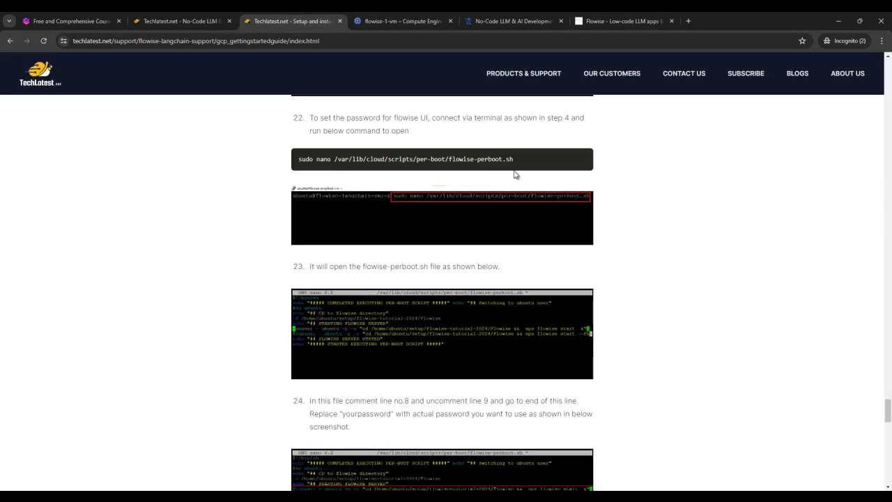
{"action": "triple_click", "coordinate": [506, 159]}
{"action": "key", "text": "super+c"}
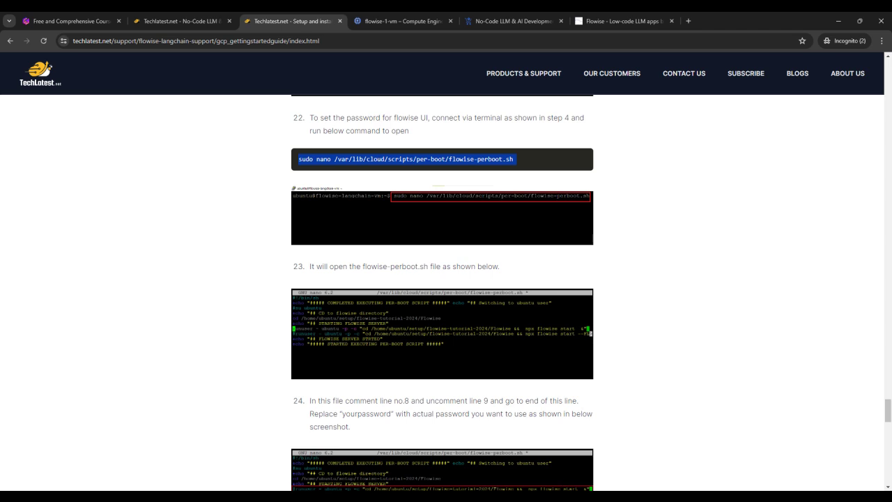
{"action": "mouse_move", "coordinate": [559, 496]}
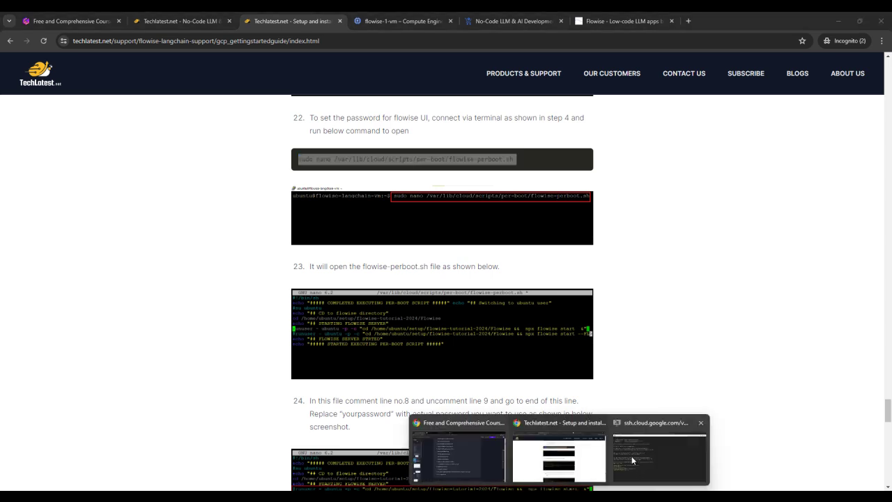
{"action": "left_click", "coordinate": [633, 460]}
{"action": "right_click", "coordinate": [413, 148]}
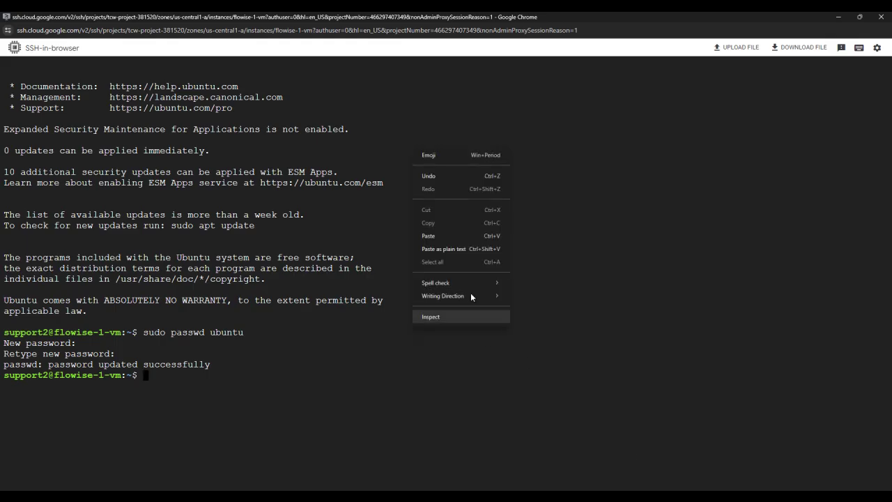
Step: Run sudo nano on /var/lib/cloud/scripts/per-boot/flowise-perboot.sh, then go back to the guide
{"action": "left_click", "coordinate": [475, 236]}
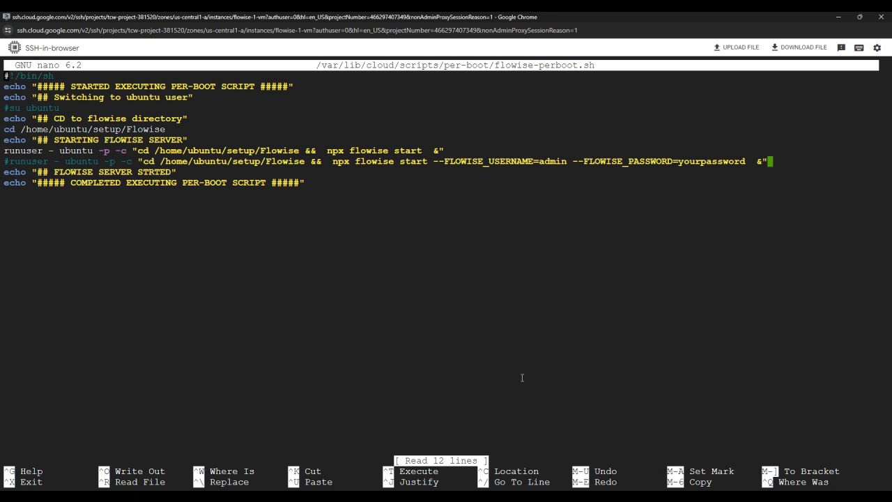
{"action": "mouse_move", "coordinate": [559, 500]}
{"action": "left_click", "coordinate": [558, 450]}
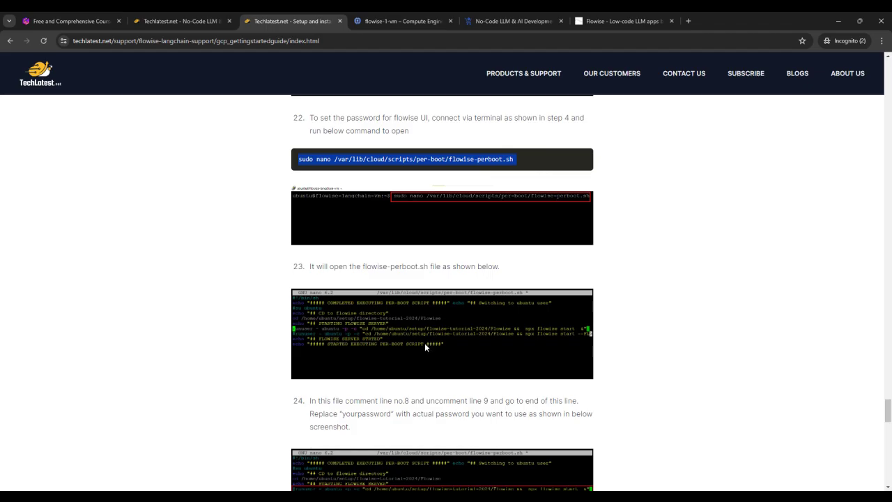
Step: Read guide steps 22–24 on setting the Flowise password, then return to nano
{"action": "scroll", "coordinate": [365, 352], "scroll_direction": "down", "scroll_amount": 2}
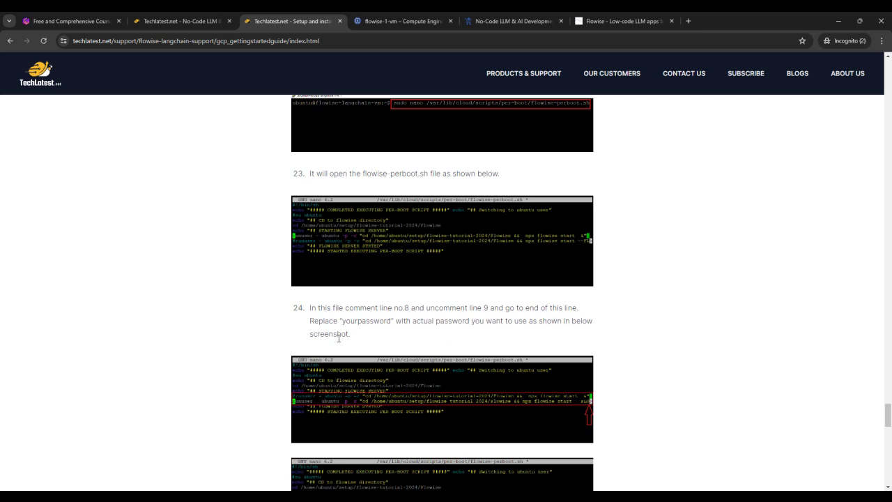
{"action": "scroll", "coordinate": [467, 337], "scroll_direction": "down", "scroll_amount": 3}
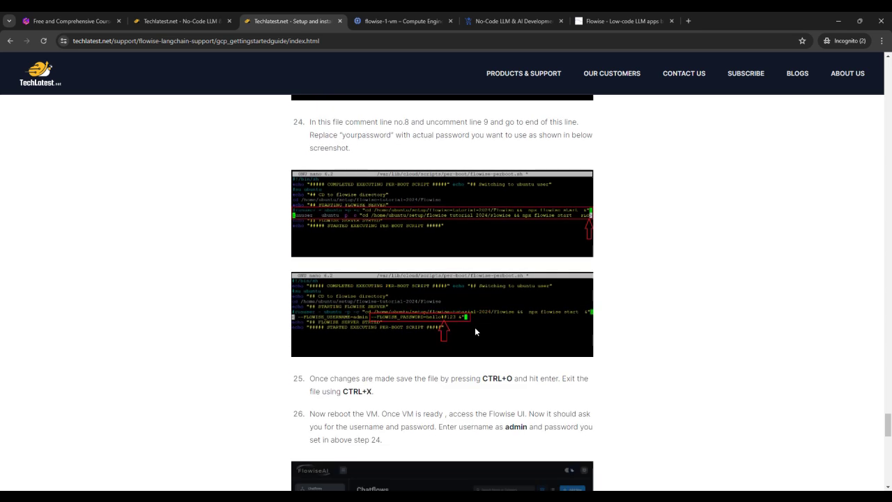
{"action": "scroll", "coordinate": [475, 332], "scroll_direction": "up", "scroll_amount": 1}
{"action": "scroll", "coordinate": [476, 335], "scroll_direction": "down", "scroll_amount": 1}
{"action": "scroll", "coordinate": [447, 363], "scroll_direction": "down", "scroll_amount": 2}
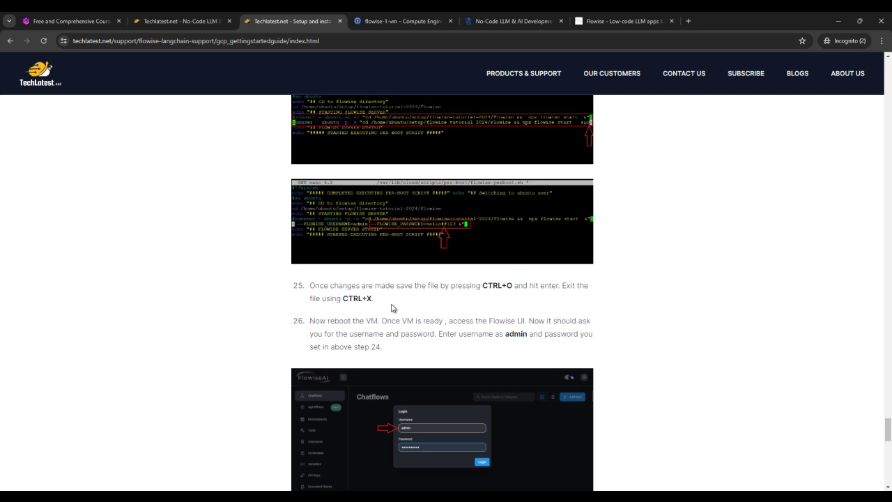
{"action": "scroll", "coordinate": [391, 304], "scroll_direction": "up", "scroll_amount": 6}
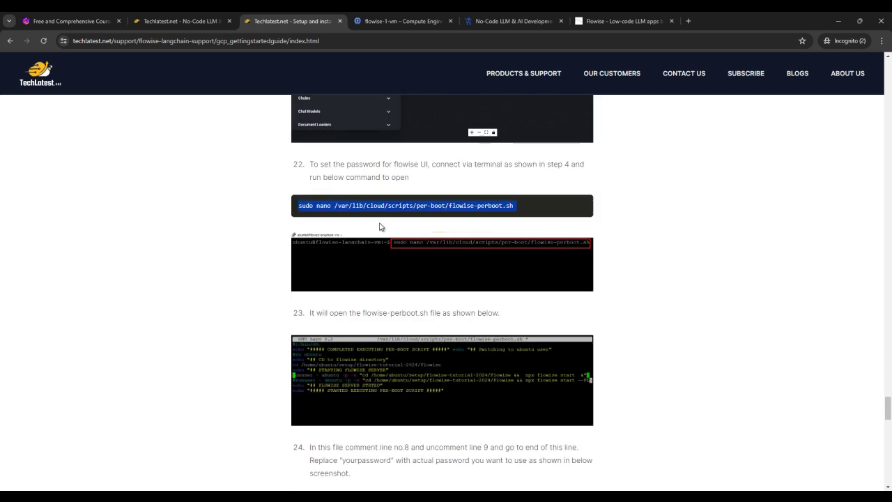
{"action": "left_click", "coordinate": [258, 269]}
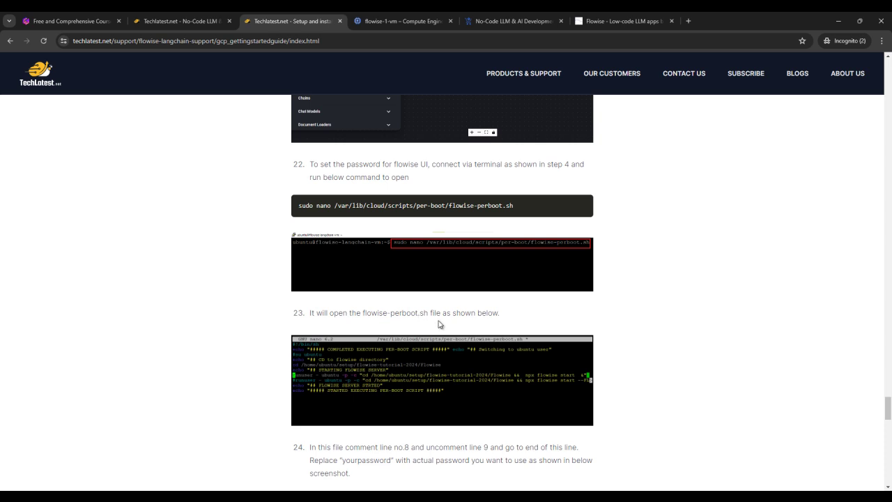
{"action": "scroll", "coordinate": [439, 323], "scroll_direction": "down", "scroll_amount": 3}
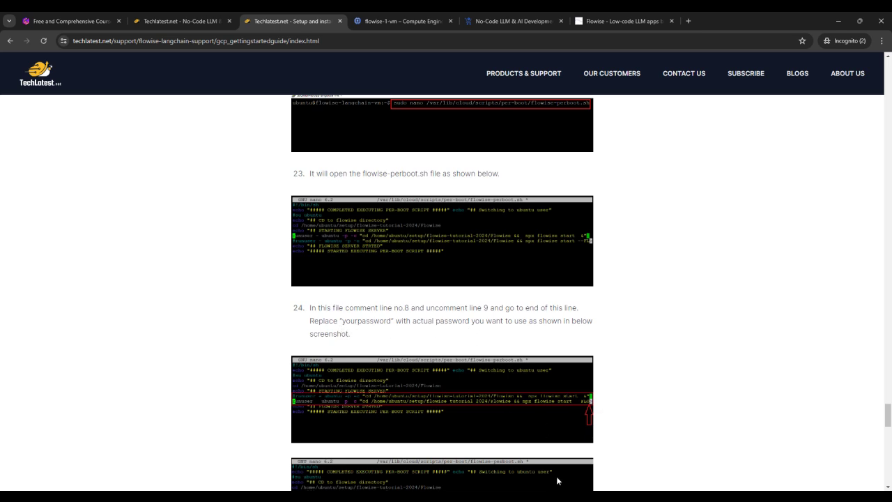
{"action": "mouse_move", "coordinate": [557, 496]}
{"action": "left_click", "coordinate": [636, 469]}
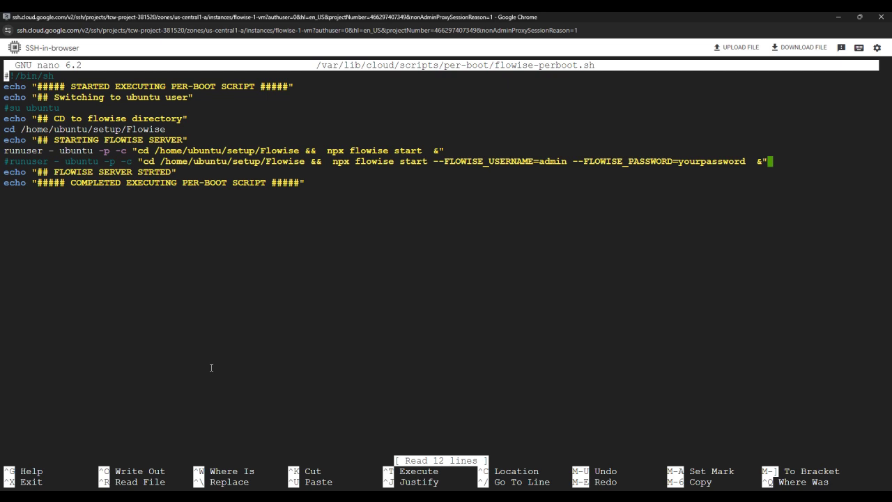
Step: On line 9, replace 'yourpassword' after FLOWISE_PASSWORD= with a new admin password
{"action": "key", "text": "Down"}
{"action": "key", "text": "Down"}
{"action": "key", "text": "Down"}
{"action": "key", "text": "Down"}
{"action": "key", "text": "Down"}
{"action": "key", "text": "Down"}
{"action": "key", "text": "Down"}
{"action": "key", "text": "Down"}
{"action": "key", "text": "Down"}
{"action": "key", "text": "Up"}
{"action": "key", "text": "Right"}
{"action": "key", "text": "Right"}
{"action": "key", "text": "Right"}
{"action": "key", "text": "Right"}
{"action": "key", "text": "Right"}
{"action": "key", "text": "Right"}
{"action": "key", "text": "Right"}
{"action": "key", "text": "Right"}
{"action": "key", "text": "Right"}
{"action": "key", "text": "Right"}
{"action": "key", "text": "Right"}
{"action": "key", "text": "Right"}
{"action": "key", "text": "Right"}
{"action": "key", "text": "Right"}
{"action": "key", "text": "Right"}
{"action": "key", "text": "Right"}
{"action": "key", "text": "Right"}
{"action": "key", "text": "Right"}
{"action": "key", "text": "Right"}
{"action": "key", "text": "Right"}
{"action": "key", "text": "Right"}
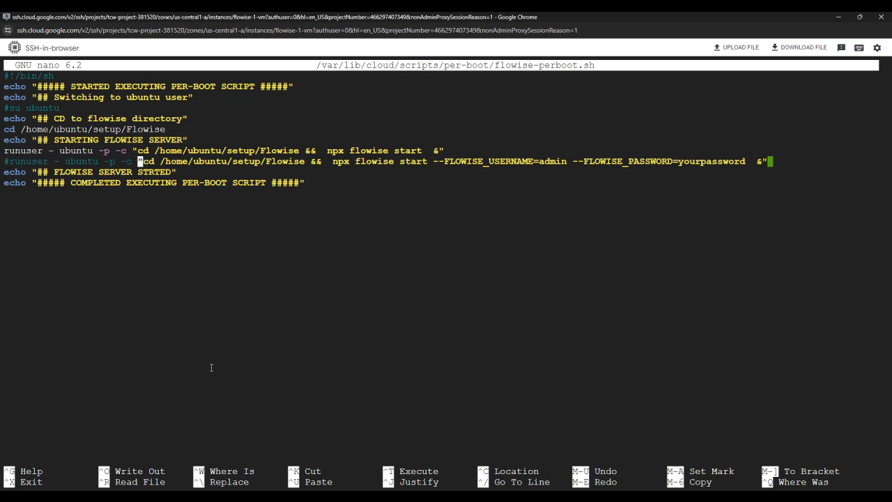
{"action": "key", "text": "Right"}
{"action": "key", "text": "Right"}
{"action": "key", "text": "Right"}
{"action": "key", "text": "Right"}
{"action": "key", "text": "Right"}
{"action": "key", "text": "Right"}
{"action": "key", "text": "Right"}
{"action": "key", "text": "Right"}
{"action": "key", "text": "Right"}
{"action": "key", "text": "Right"}
{"action": "key", "text": "Right"}
{"action": "key", "text": "Right"}
{"action": "key", "text": "Right"}
{"action": "key", "text": "Right"}
{"action": "key", "text": "Right"}
{"action": "key", "text": "Right"}
{"action": "key", "text": "Right"}
{"action": "key", "text": "Right"}
{"action": "key", "text": "Right"}
{"action": "key", "text": "Right"}
{"action": "key", "text": "Right"}
{"action": "key", "text": "Right"}
{"action": "key", "text": "Right"}
{"action": "key", "text": "Right"}
{"action": "key", "text": "Right"}
{"action": "key", "text": "Right"}
{"action": "key", "text": "Right"}
{"action": "key", "text": "Right"}
{"action": "key", "text": "Right"}
{"action": "key", "text": "Right"}
{"action": "key", "text": "Right"}
{"action": "key", "text": "Right"}
{"action": "key", "text": "Right"}
{"action": "key", "text": "Right"}
{"action": "key", "text": "Right"}
{"action": "key", "text": "Right"}
{"action": "key", "text": "Right"}
{"action": "key", "text": "Right"}
{"action": "key", "text": "Right"}
{"action": "key", "text": "Right"}
{"action": "key", "text": "Right"}
{"action": "key", "text": "Right"}
{"action": "key", "text": "Right"}
{"action": "key", "text": "Right"}
{"action": "key", "text": "Right"}
{"action": "key", "text": "Right"}
{"action": "key", "text": "Right"}
{"action": "key", "text": "Right"}
{"action": "key", "text": "Right"}
{"action": "key", "text": "Right"}
{"action": "key", "text": "Right"}
{"action": "key", "text": "Right"}
{"action": "key", "text": "Right"}
{"action": "key", "text": "Right"}
{"action": "key", "text": "Right"}
{"action": "key", "text": "Right"}
{"action": "key", "text": "Right"}
{"action": "key", "text": "Right"}
{"action": "key", "text": "Right"}
{"action": "key", "text": "Right"}
{"action": "key", "text": "Right"}
{"action": "key", "text": "Right"}
{"action": "key", "text": "BackSpace"}
{"action": "key", "text": "BackSpace"}
{"action": "key", "text": "BackSpace"}
{"action": "key", "text": "BackSpace"}
{"action": "key", "text": "BackSpace"}
{"action": "key", "text": "BackSpace"}
{"action": "key", "text": "BackSpace"}
{"action": "key", "text": "BackSpace"}
{"action": "key", "text": "BackSpace"}
{"action": "key", "text": "BackSpace"}
{"action": "key", "text": "BackSpace"}
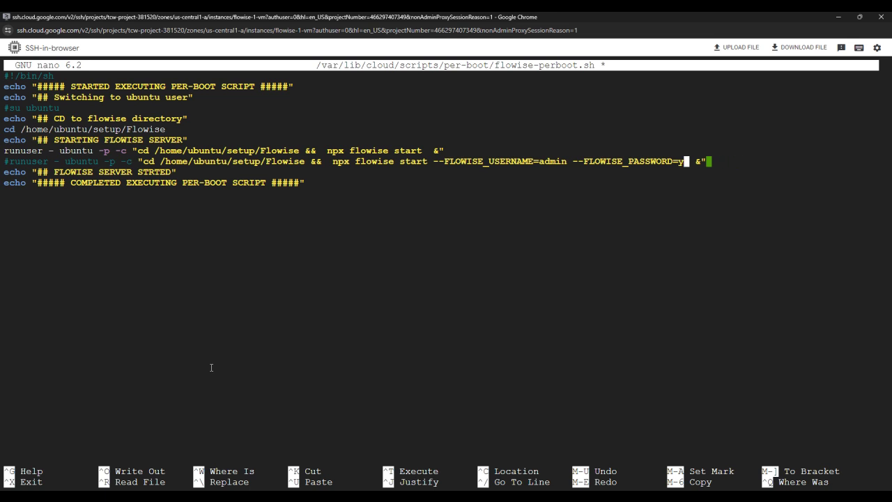
{"action": "key", "text": "BackSpace"}
{"action": "type", "text": "a"}
{"action": "type", "text": "yush"}
{"action": "key", "text": "BackSpace"}
{"action": "key", "text": "BackSpace"}
{"action": "key", "text": "BackSpace"}
{"action": "key", "text": "BackSpace"}
{"action": "key", "text": "BackSpace"}
{"action": "type", "text": "hellodemo123"}
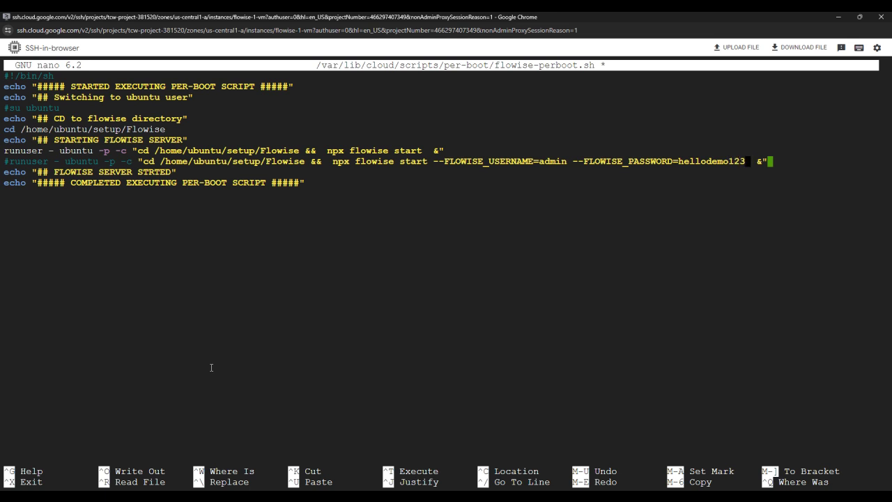
{"action": "key", "text": "Left"}
{"action": "key", "text": "Left"}
{"action": "key", "text": "Left"}
{"action": "key", "text": "Left"}
{"action": "key", "text": "Left"}
{"action": "key", "text": "Left"}
{"action": "key", "text": "Left"}
{"action": "key", "text": "Left"}
{"action": "key", "text": "Left"}
{"action": "key", "text": "Left"}
{"action": "key", "text": "Left"}
{"action": "key", "text": "Left"}
{"action": "key", "text": "Left"}
{"action": "key", "text": "Left"}
{"action": "key", "text": "Left"}
{"action": "key", "text": "Left"}
{"action": "key", "text": "Left"}
{"action": "key", "text": "Left"}
{"action": "key", "text": "Left"}
{"action": "key", "text": "Left"}
{"action": "key", "text": "Left"}
{"action": "key", "text": "Left"}
{"action": "key", "text": "Left"}
{"action": "key", "text": "Left"}
{"action": "key", "text": "Left"}
{"action": "key", "text": "Left"}
{"action": "key", "text": "Left"}
{"action": "key", "text": "Left"}
{"action": "key", "text": "Left"}
{"action": "key", "text": "Left"}
{"action": "mouse_move", "coordinate": [558, 496]}
{"action": "left_click", "coordinate": [599, 418]}
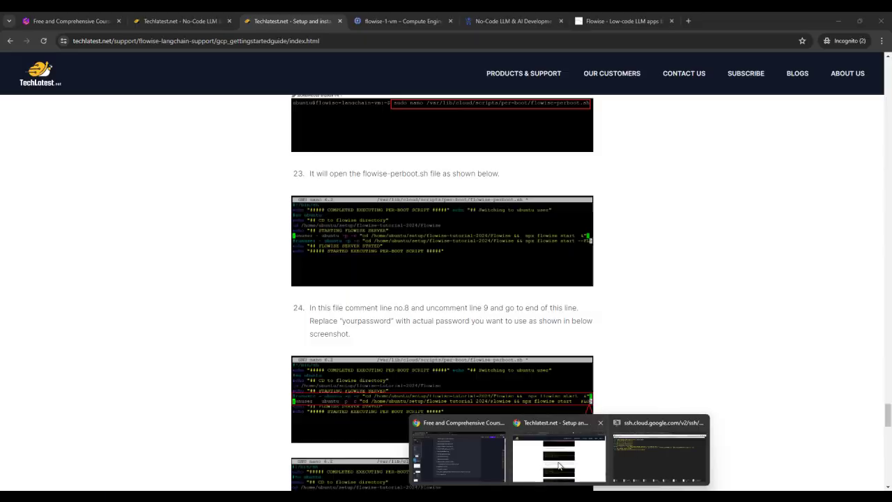
{"action": "scroll", "coordinate": [448, 319], "scroll_direction": "down", "scroll_amount": 2}
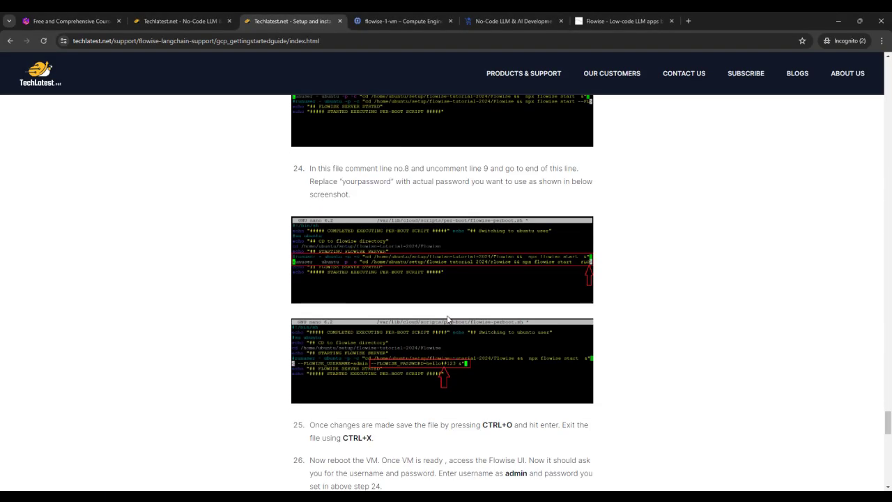
{"action": "scroll", "coordinate": [509, 337], "scroll_direction": "down", "scroll_amount": 1}
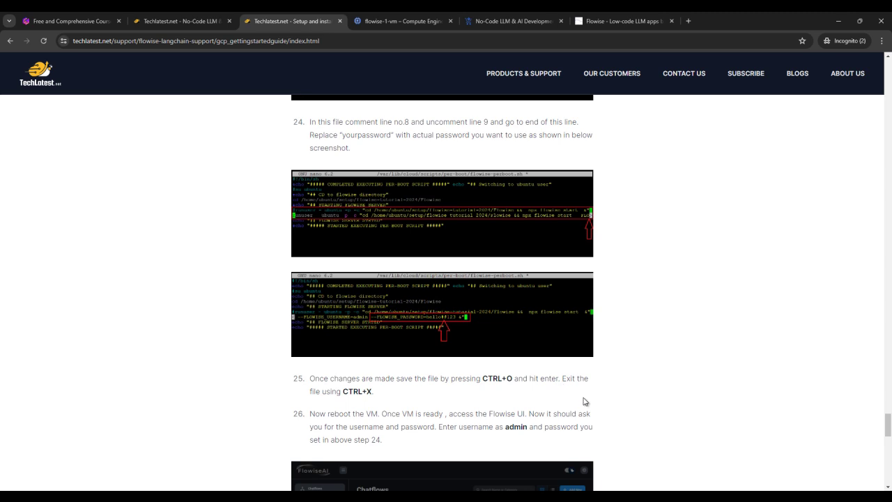
{"action": "mouse_move", "coordinate": [563, 486]}
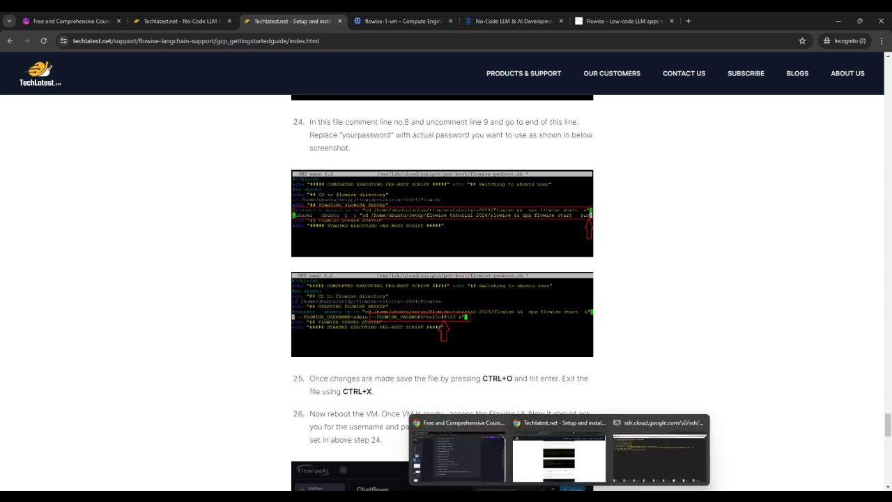
{"action": "left_click", "coordinate": [634, 450]}
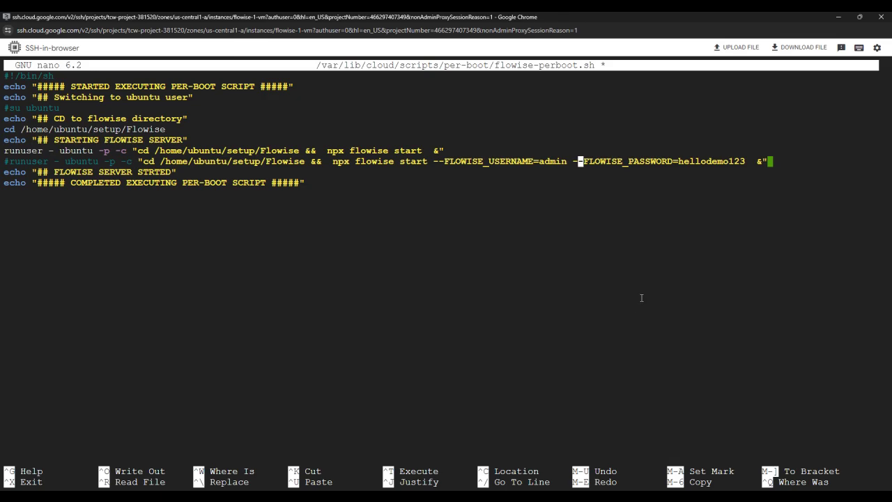
Step: Write all 12 lines of flowise-perboot.sh to disk and exit nano to the flowise-1-vm shell prompt
{"action": "key", "text": "ctrl+o"}
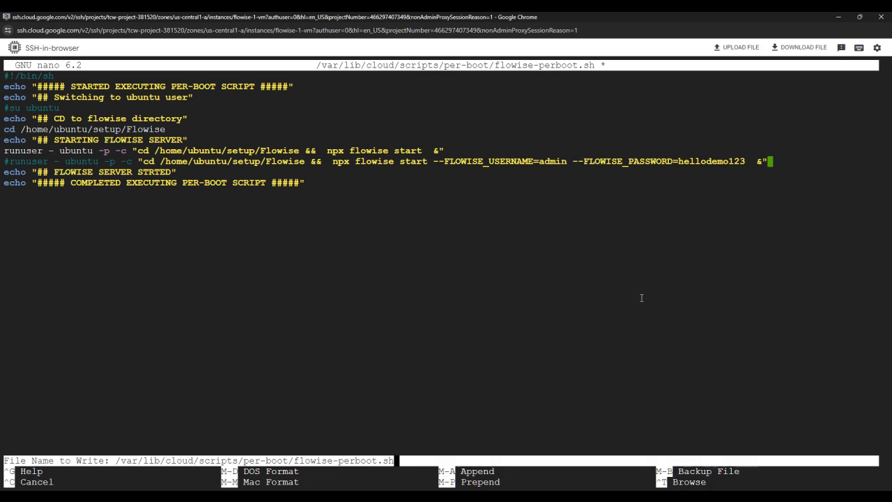
{"action": "key", "text": "Return"}
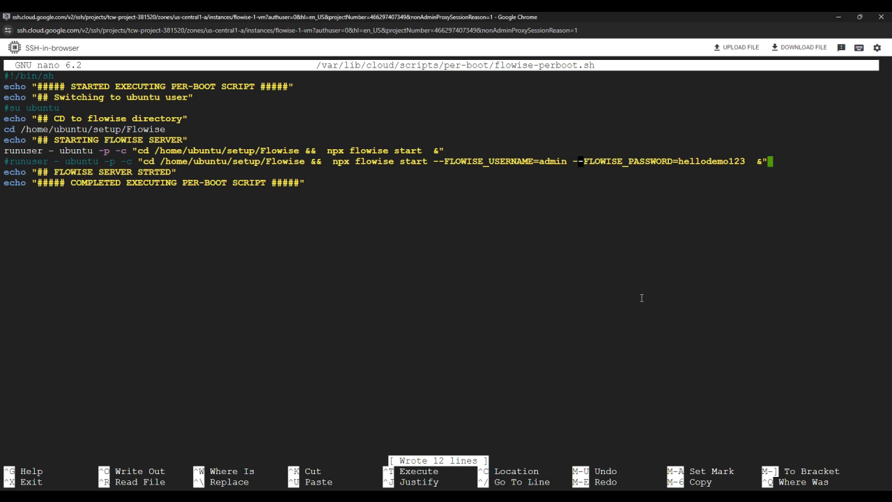
{"action": "left_click", "coordinate": [547, 422]}
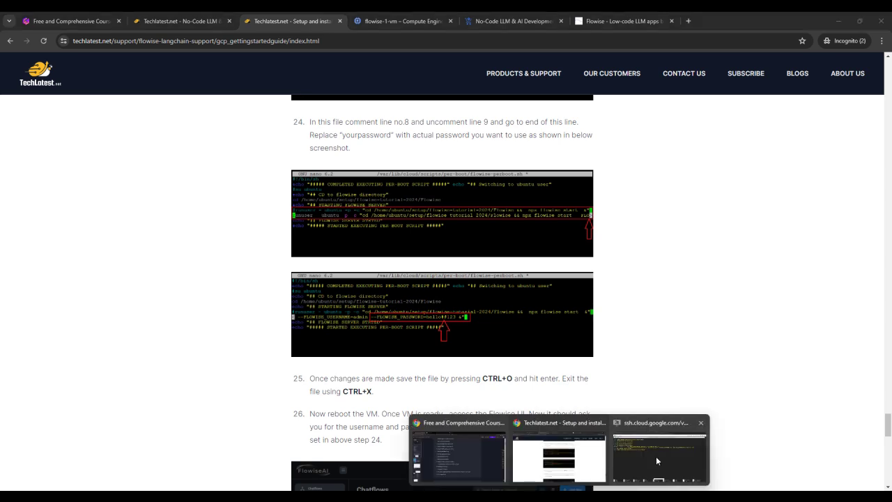
{"action": "left_click", "coordinate": [656, 455]}
{"action": "key", "text": "ctrl+x"}
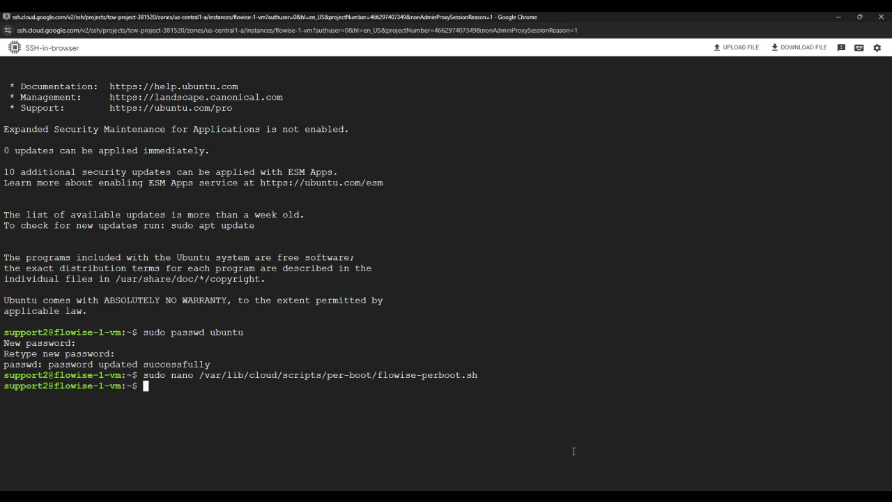
Step: Review the Flowise login screenshots in step 26 of the TechLatest guide, then return to Flowise in Chrome
{"action": "mouse_move", "coordinate": [559, 496]}
{"action": "left_click", "coordinate": [593, 428]}
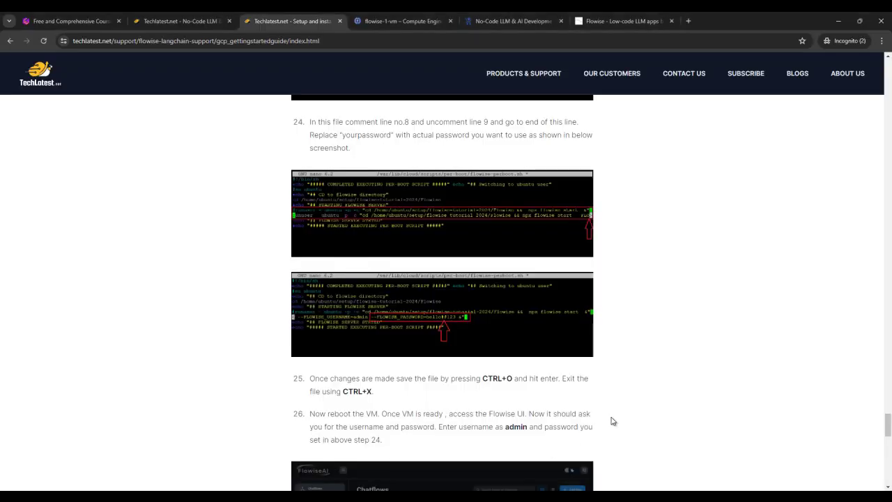
{"action": "scroll", "coordinate": [612, 420], "scroll_direction": "down", "scroll_amount": 4}
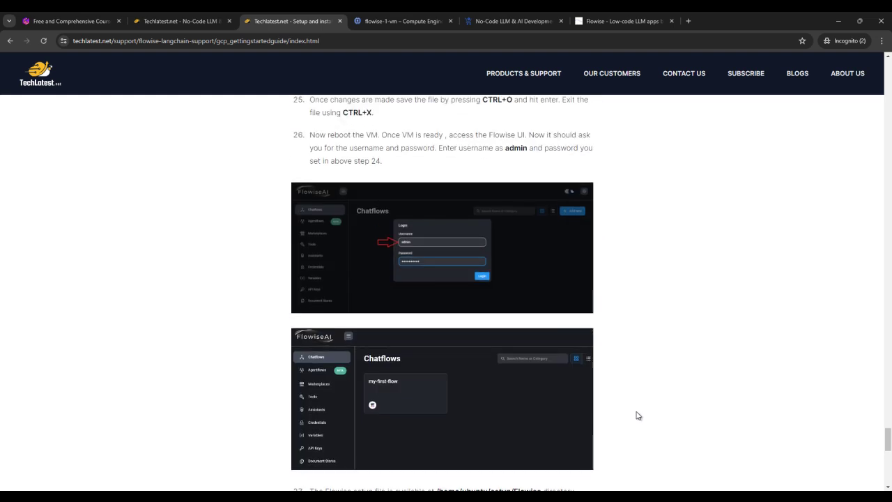
{"action": "scroll", "coordinate": [636, 415], "scroll_direction": "down", "scroll_amount": 3}
{"action": "key", "text": "alt+Tab"}
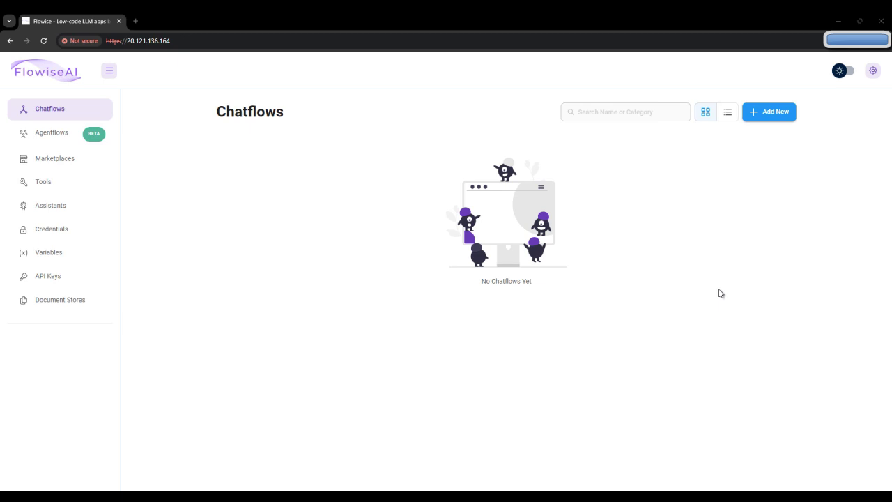
Step: Log out from the settings gear, then sign in with username admin and the new admin password
{"action": "left_click", "coordinate": [873, 72]}
{"action": "left_click", "coordinate": [813, 159]}
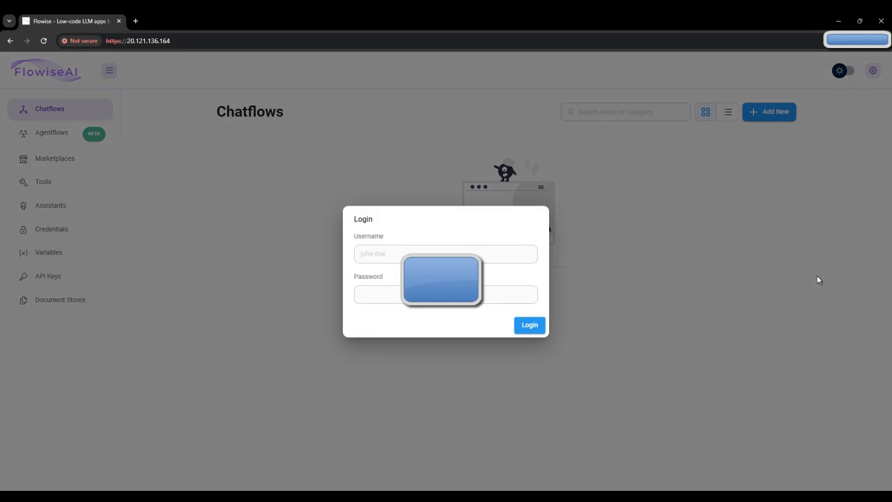
{"action": "left_click", "coordinate": [390, 254]}
{"action": "type", "text": "ad"}
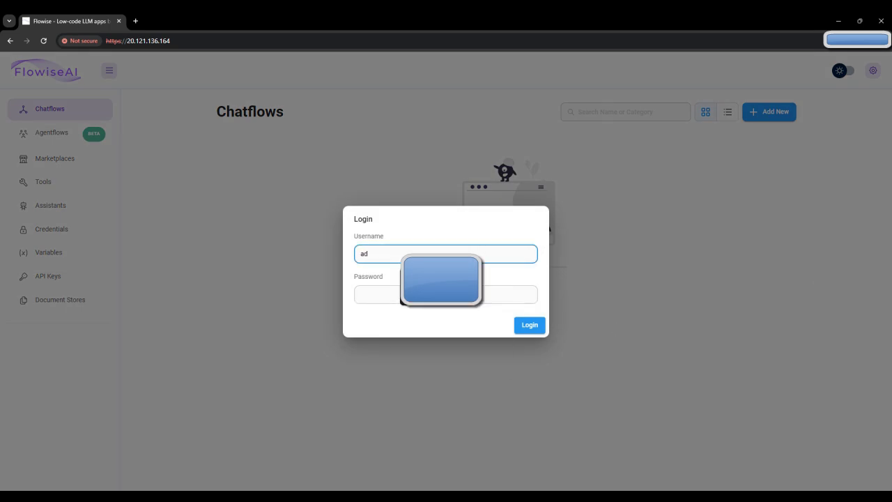
{"action": "type", "text": "min"}
{"action": "key", "text": "Tab"}
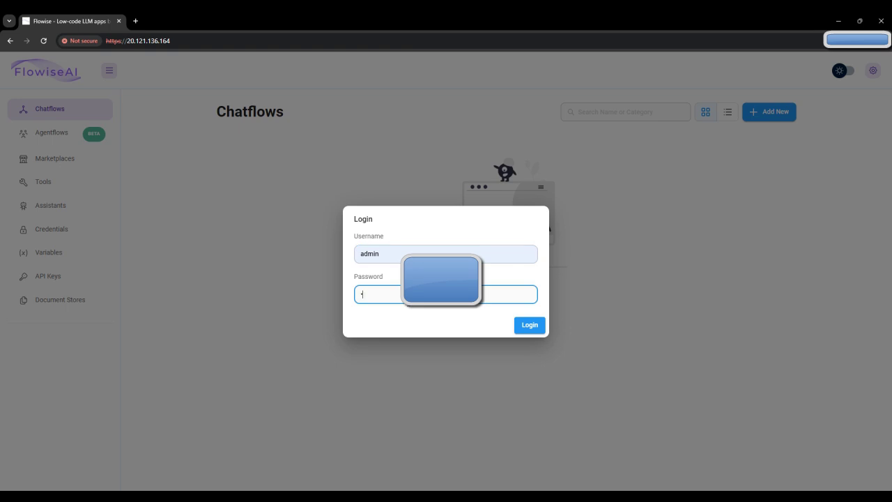
{"action": "type", "text": "•"}
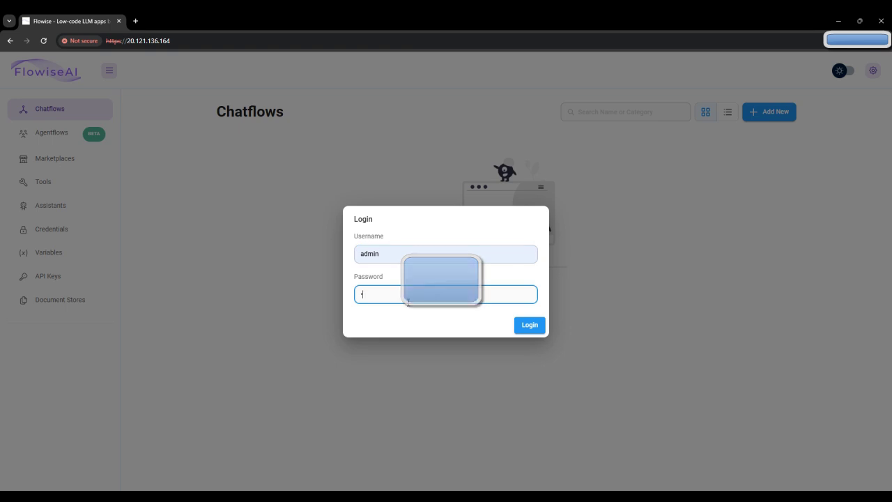
{"action": "type", "text": "••"}
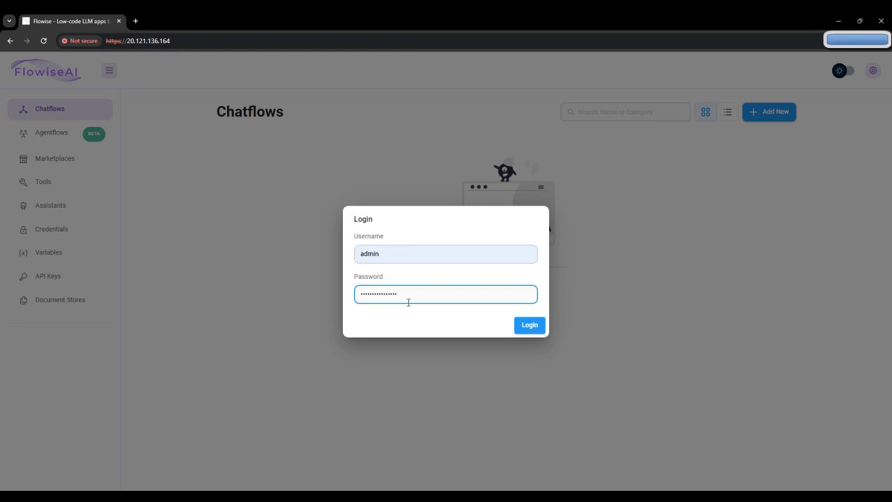
{"action": "key", "text": "Return"}
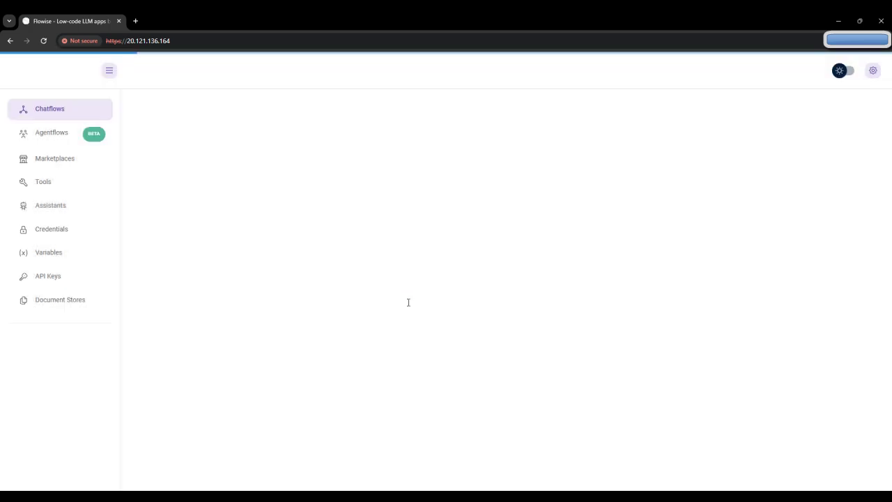